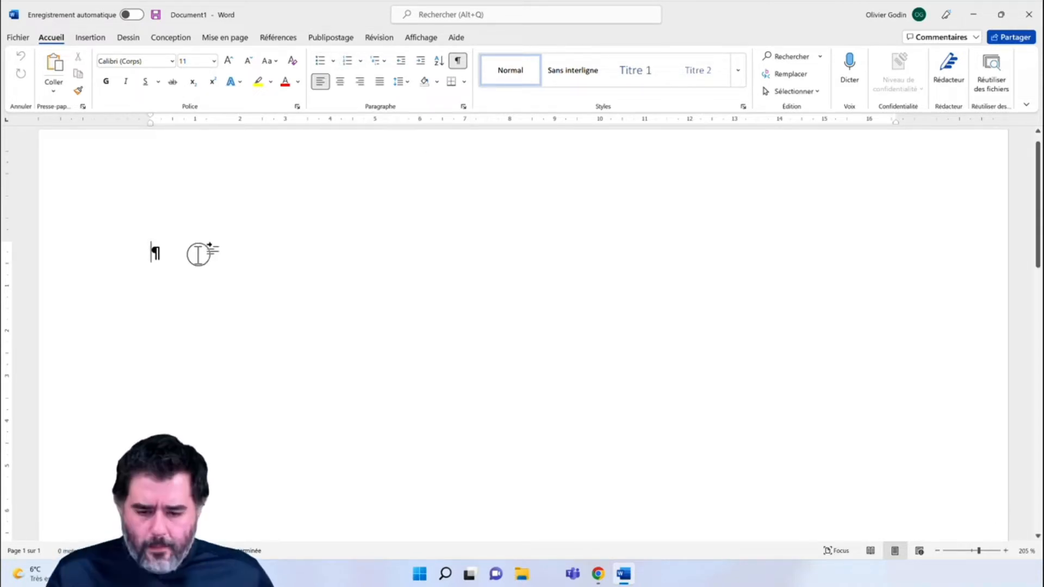
Create a numbered list with the items "Élément 1", "Élément 2" and "Élément 3" in the blank document.
left_click(349, 63)
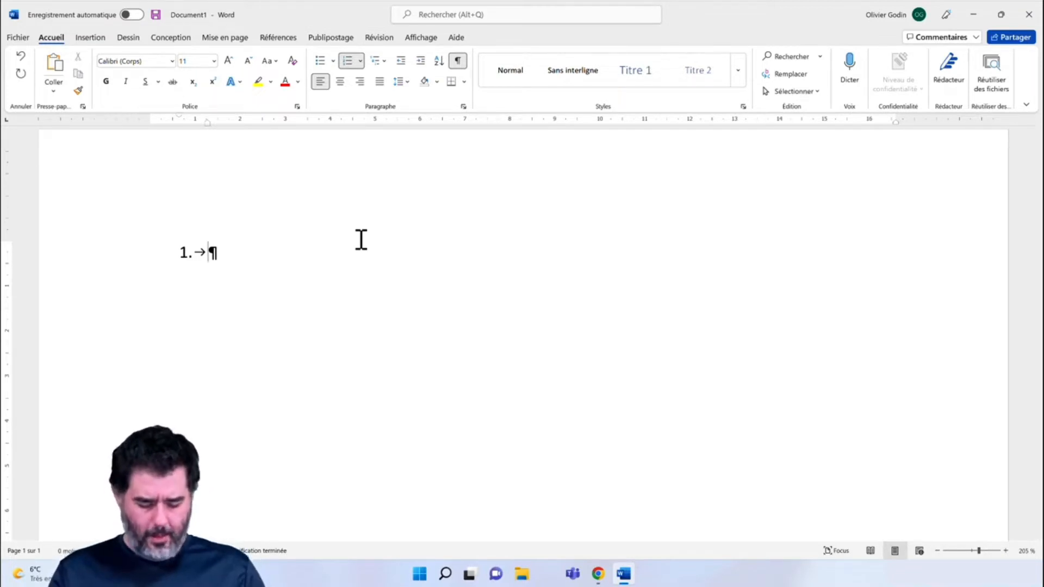
type("Élé")
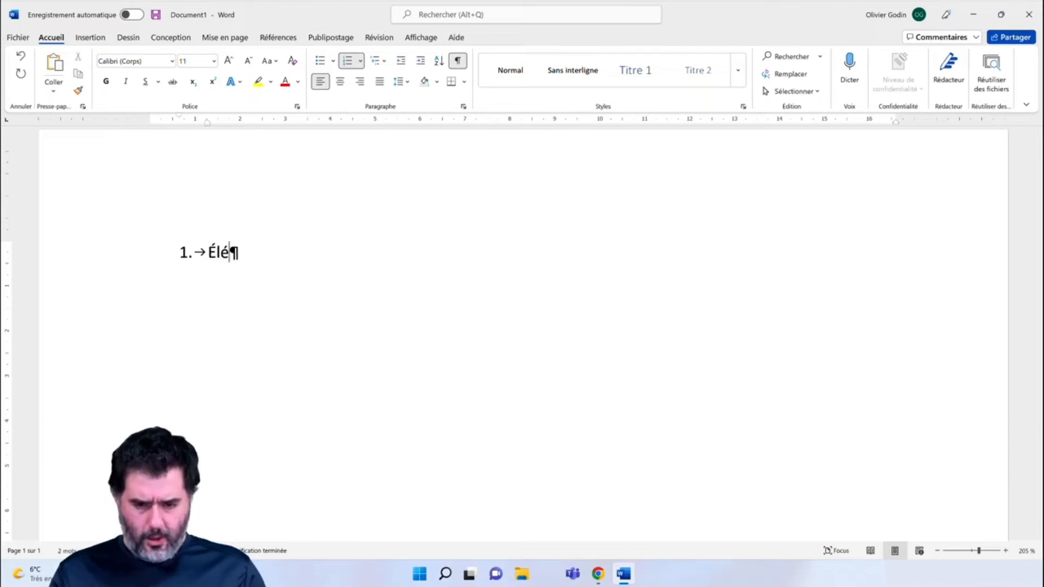
type("ment 1")
key("Return")
type("É")
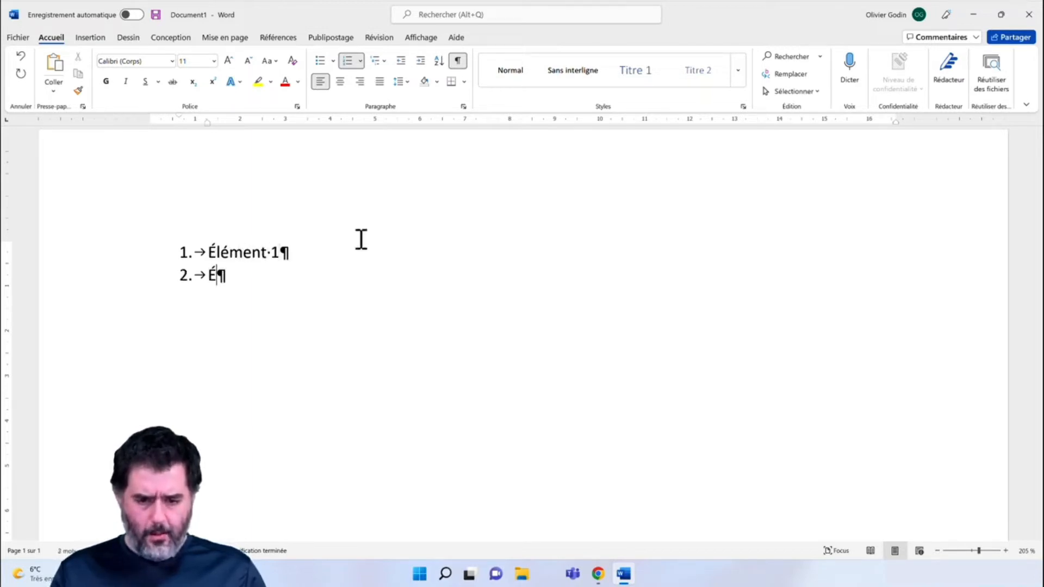
type("lément")
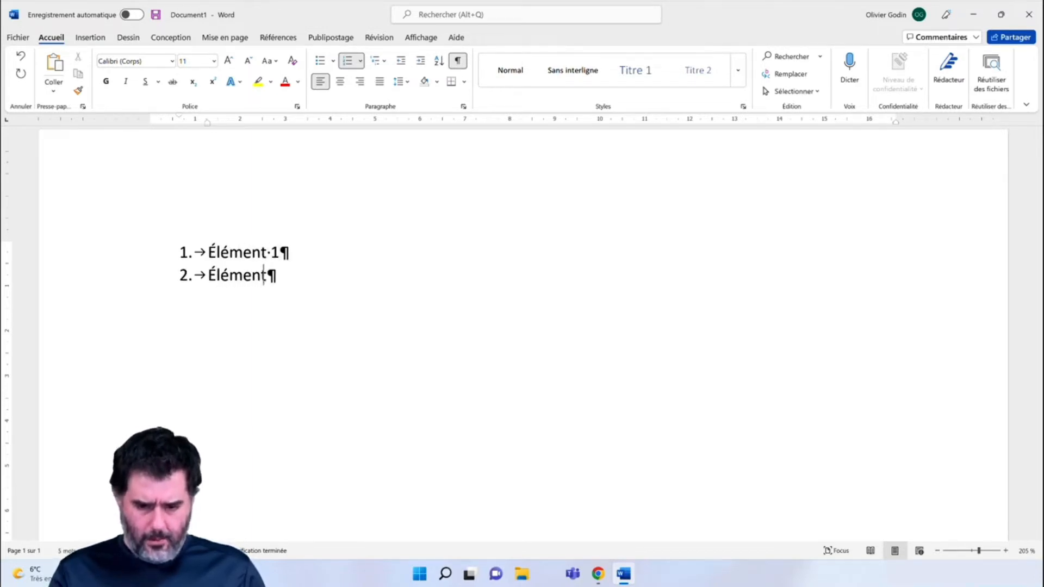
type(" 2")
key("Return")
type("Éléme")
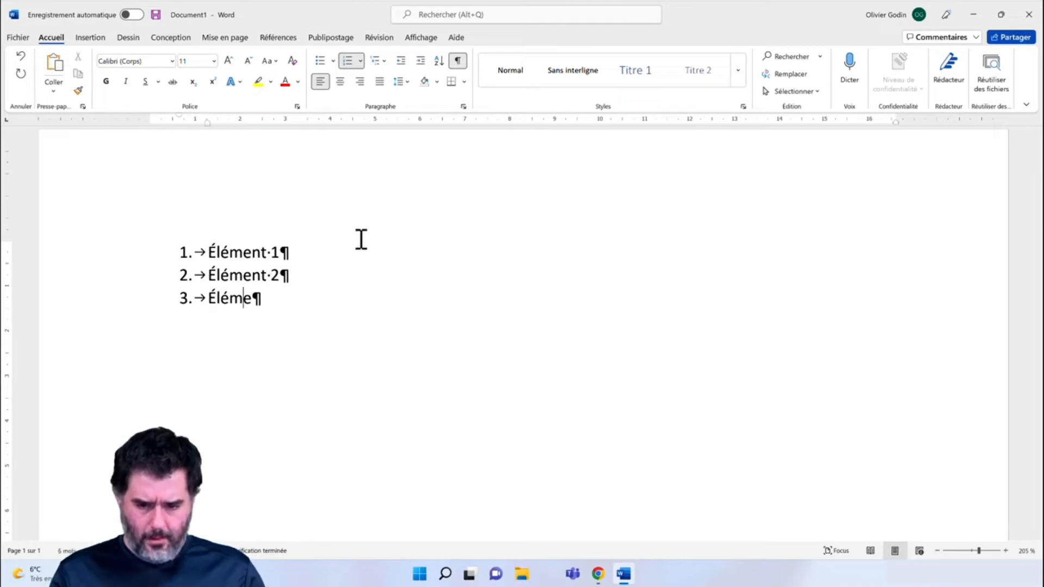
type("nt 4")
key("BackSpace")
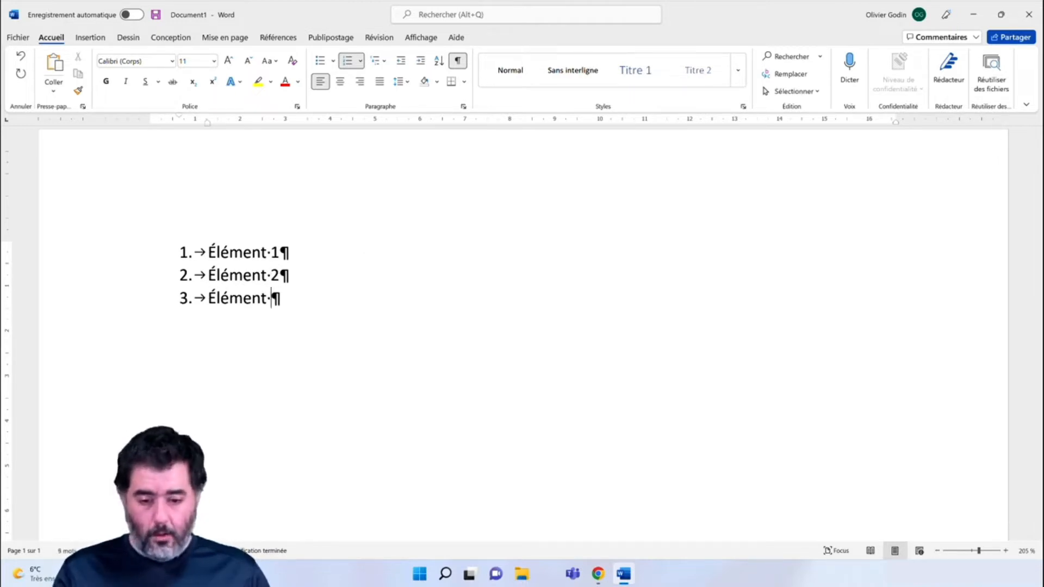
type("3")
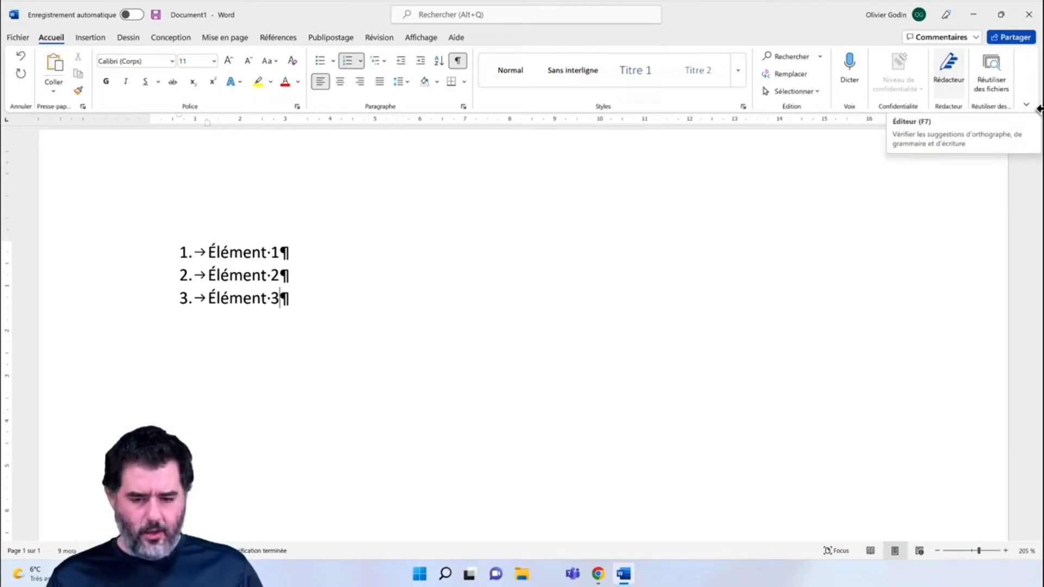
End the numbered list after the third item and write "djflksjfgkj" as a plain paragraph below it.
key("Return")
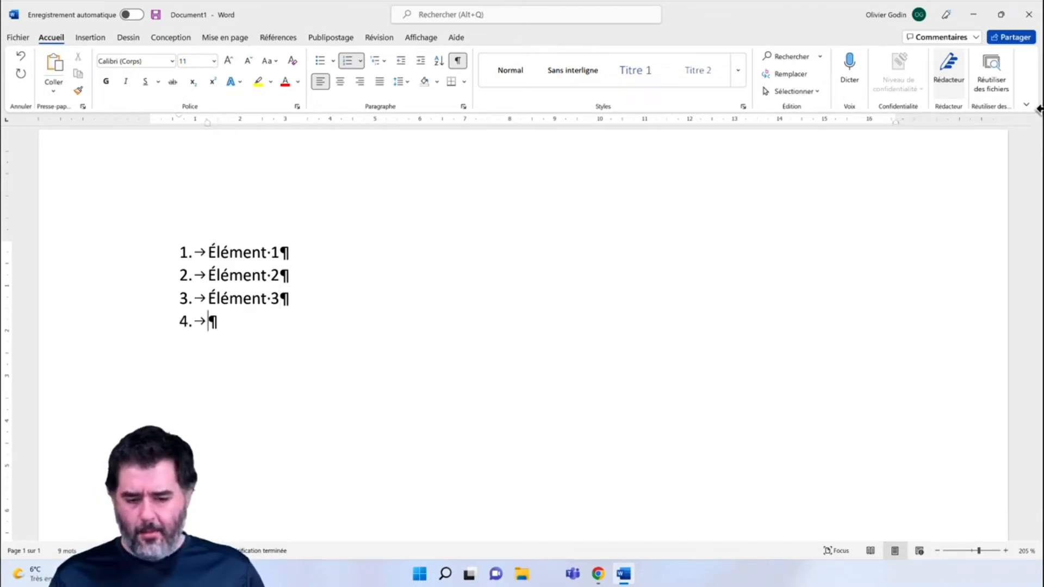
key("Return")
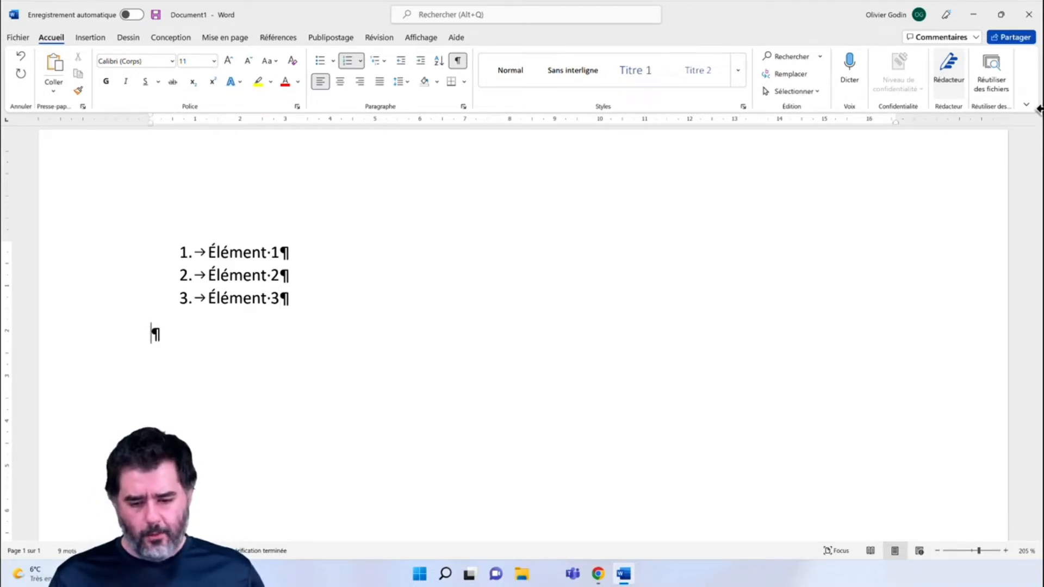
type("djflksjfgkj")
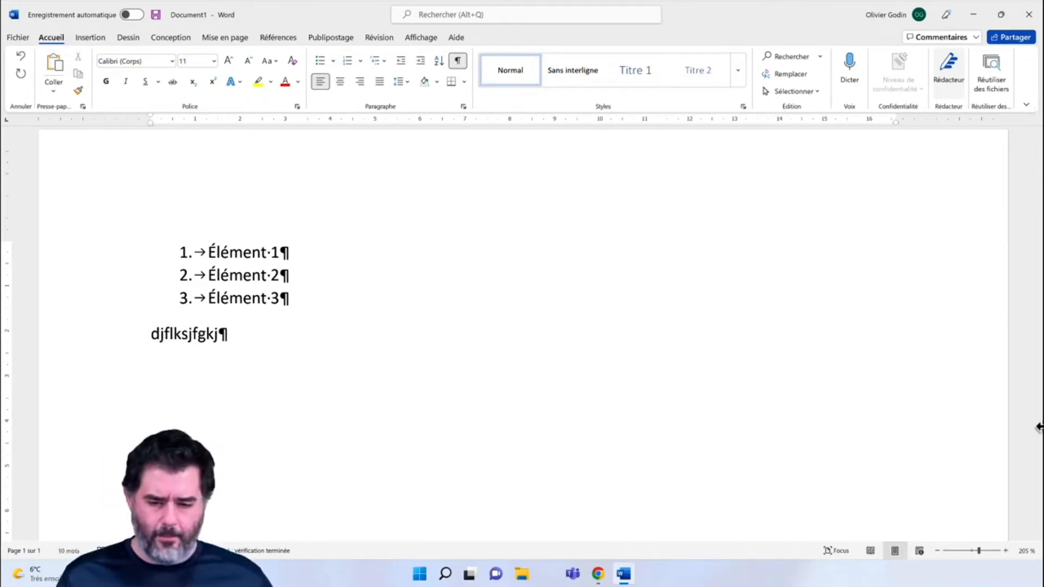
Clear the whole document and create a bulleted list with the items "Élément 1" and "Élément 2".
key("ctrl+a")
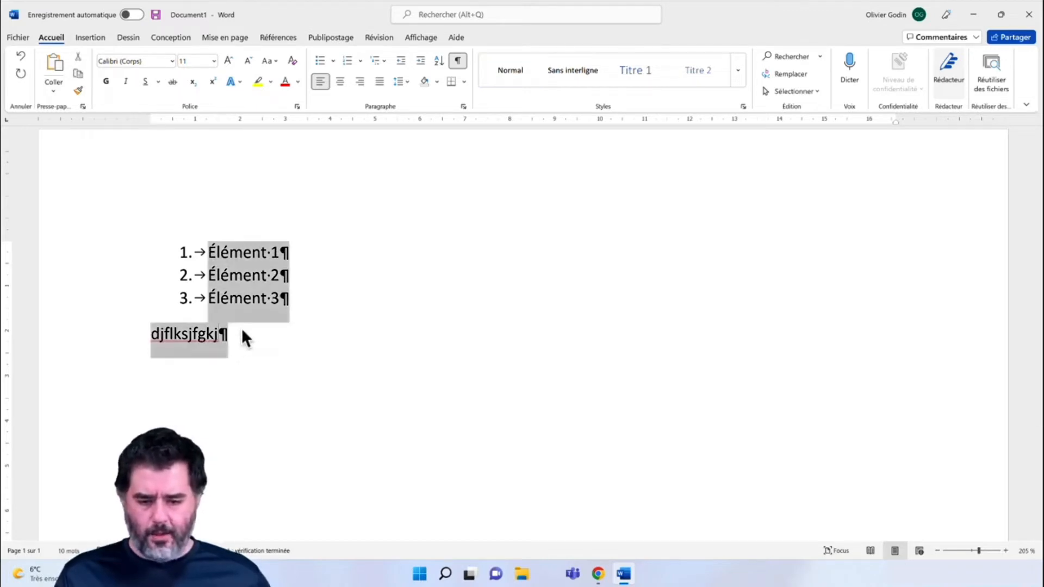
key("Delete")
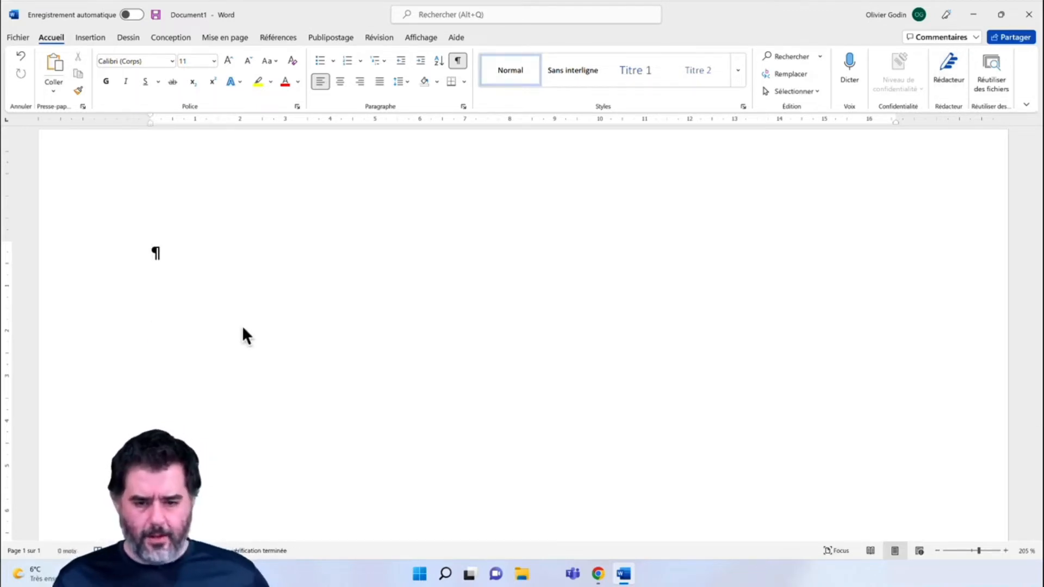
left_click(318, 62)
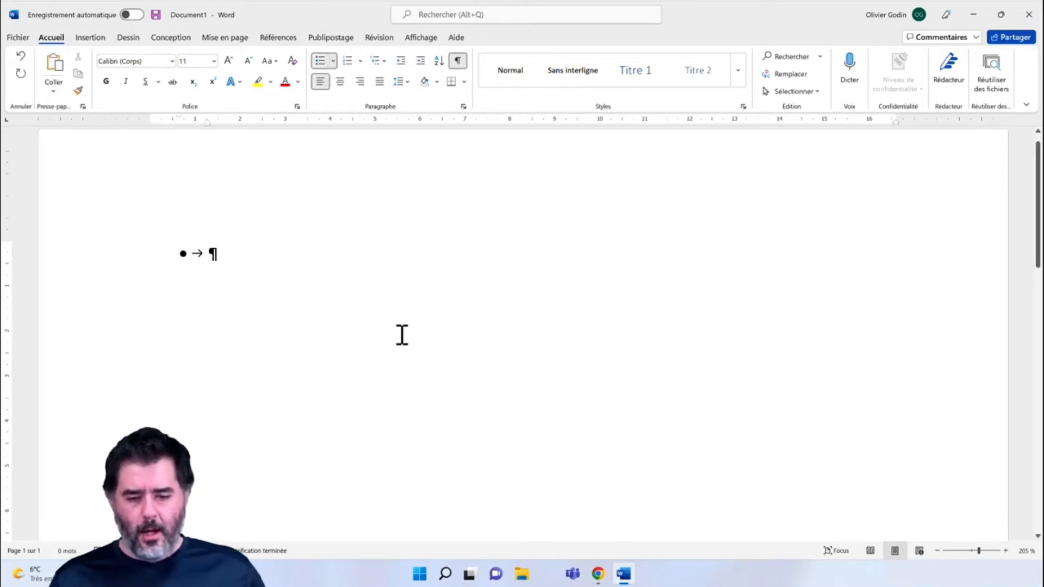
type("Élément 1")
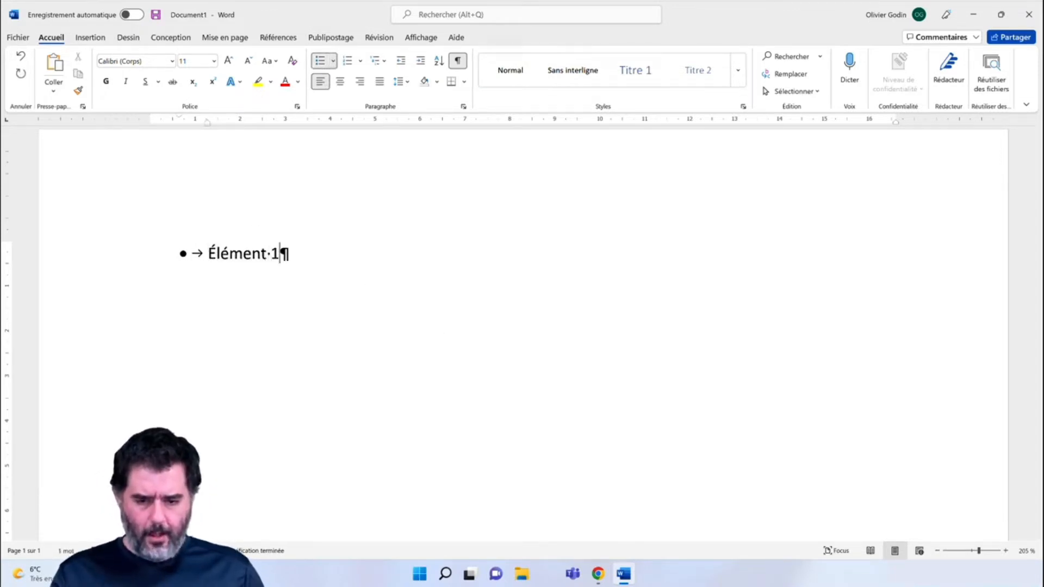
key("Return")
type("Élément 2")
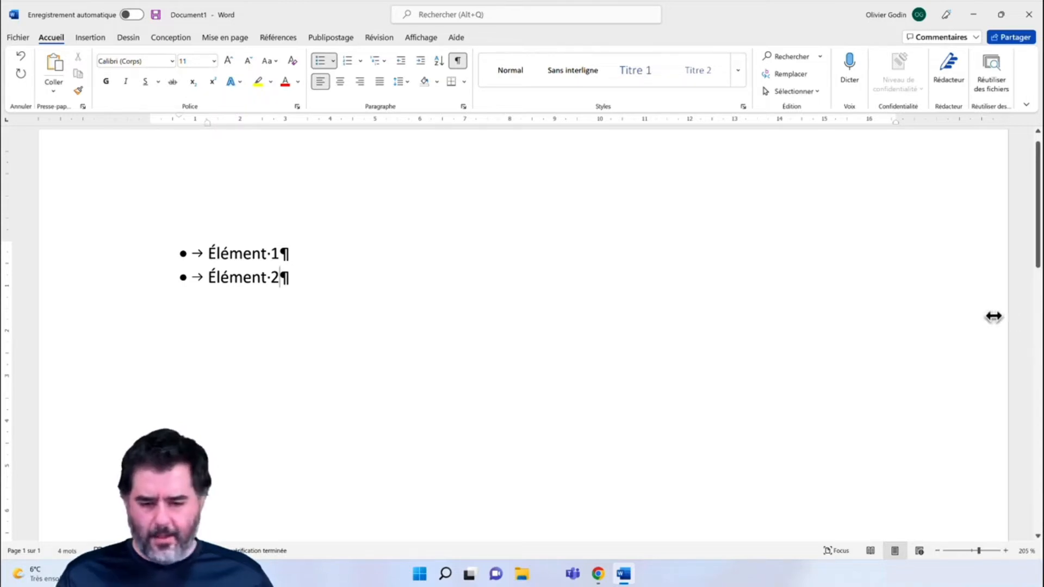
Replace all the content with three plain paragraphs reading "Élément 1", "Élément 2" and "Élément 3".
key("ctrl+a")
key("Delete")
type("Élément")
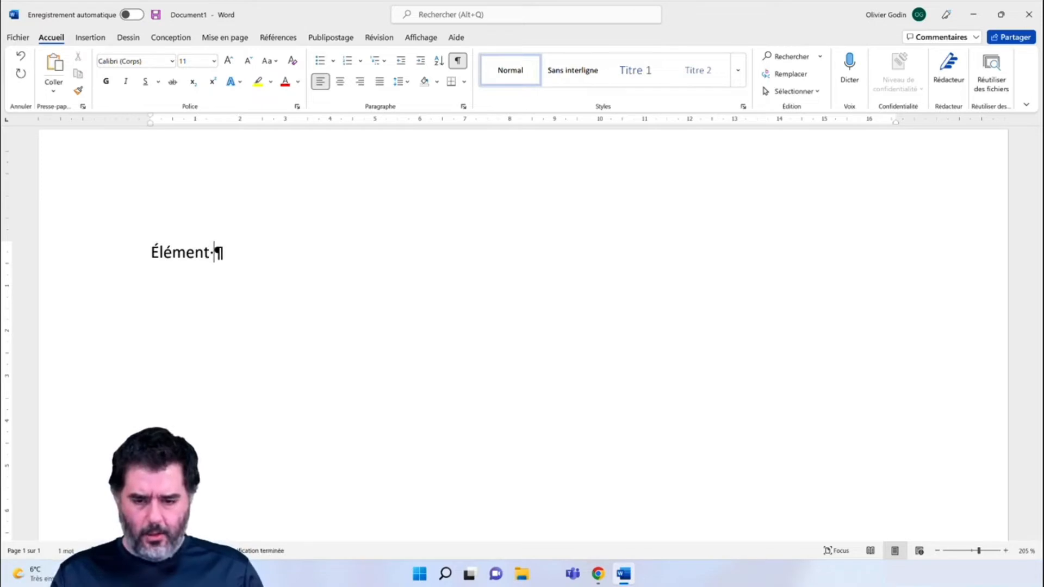
type(" 1")
key("Return")
type("Éléme")
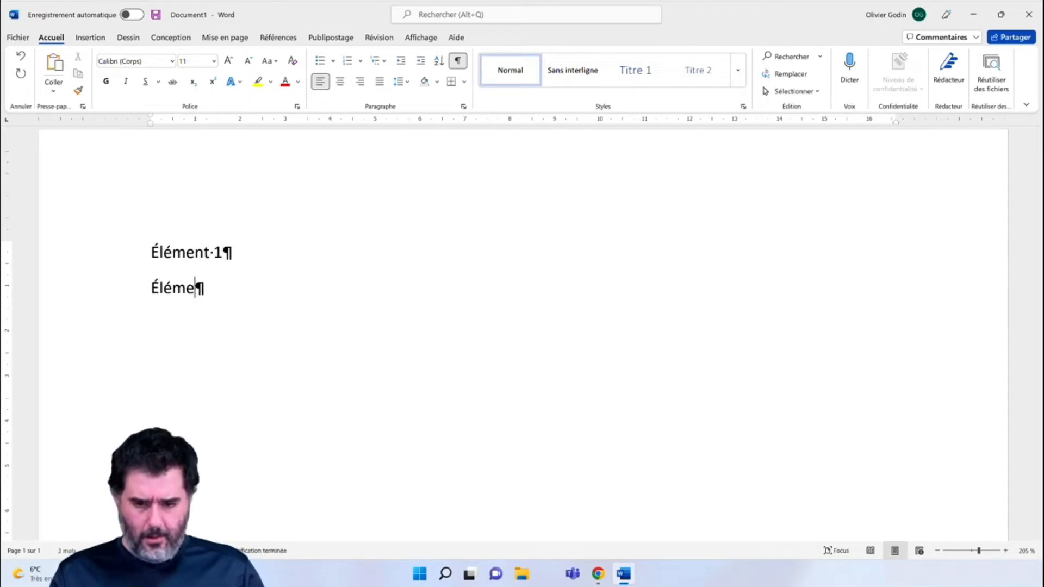
type("nt 2")
key("Return")
type("Élément ")
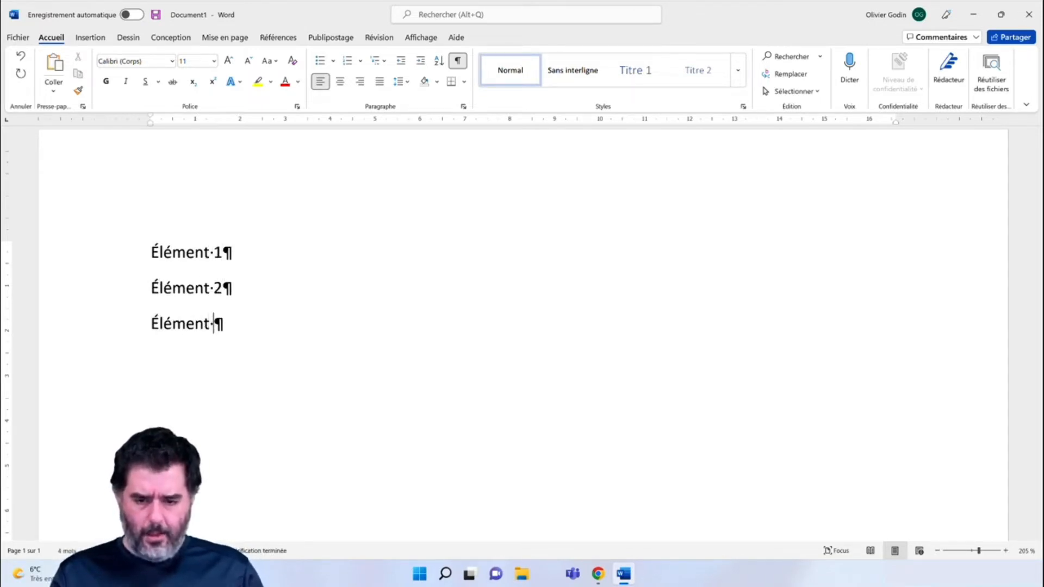
type("3")
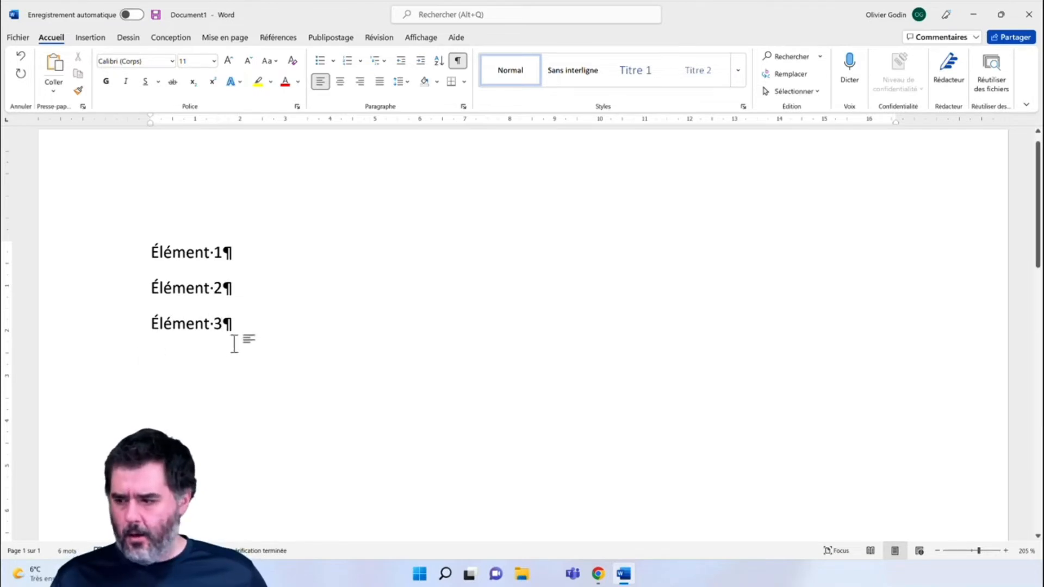
Format the three Élément paragraphs as a numbered list, and convert that list to round bullets.
left_click_drag(240, 327, 102, 241)
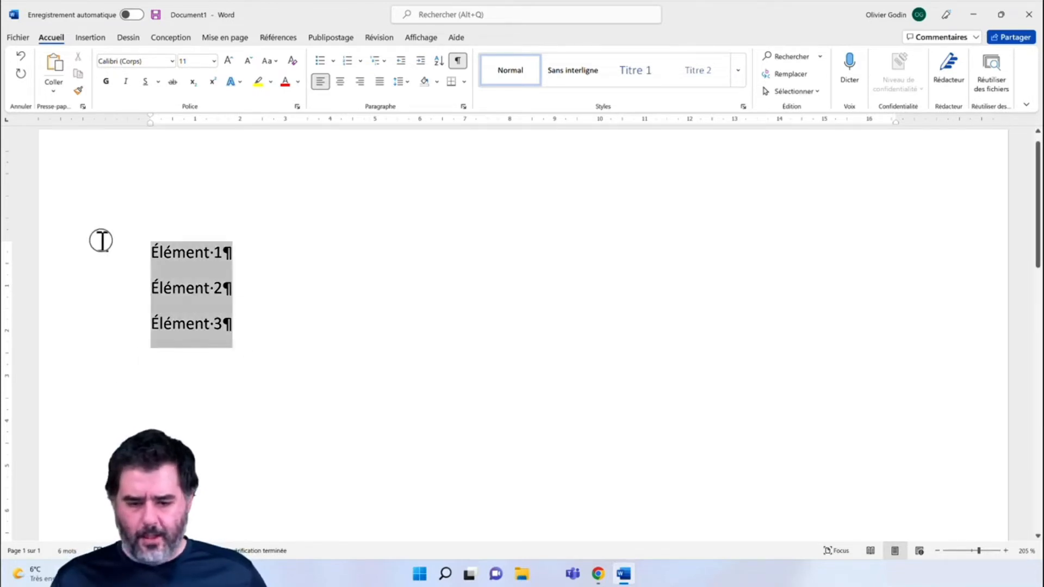
left_click(348, 63)
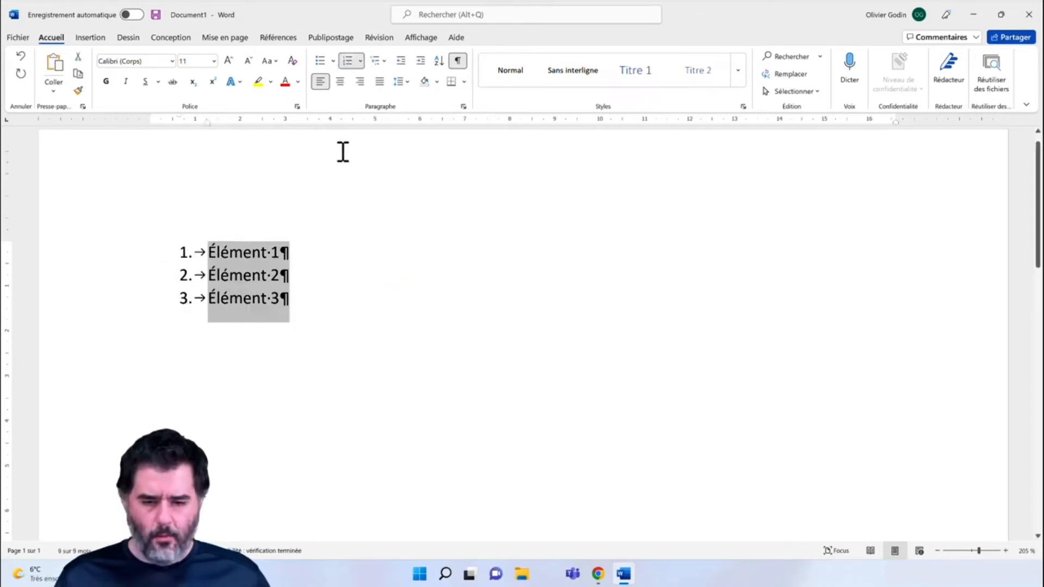
left_click(317, 60)
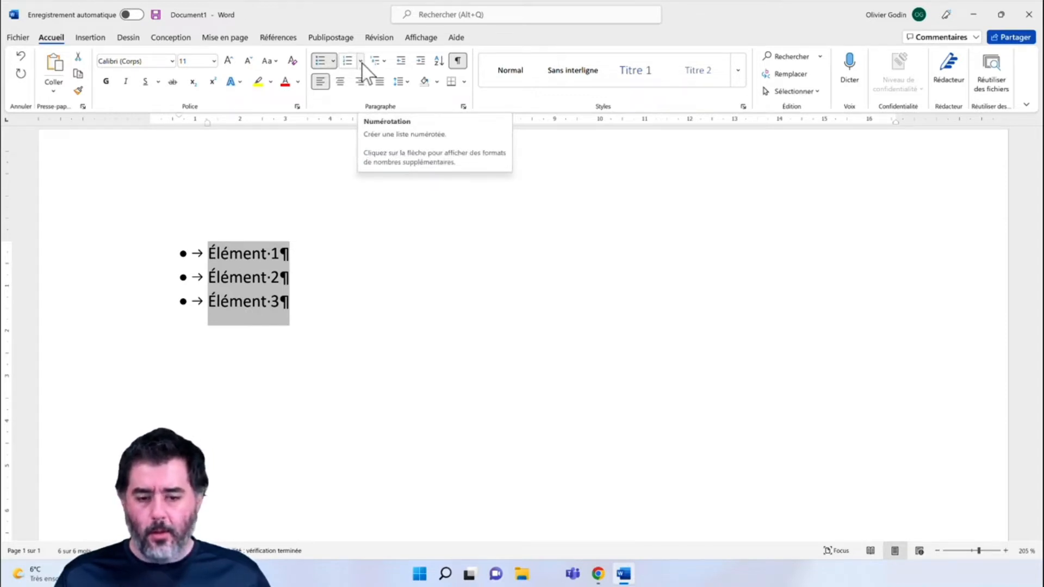
Change the list's bullet symbol to the four-diamond bullet from the bullet library and deselect the list.
left_click(333, 61)
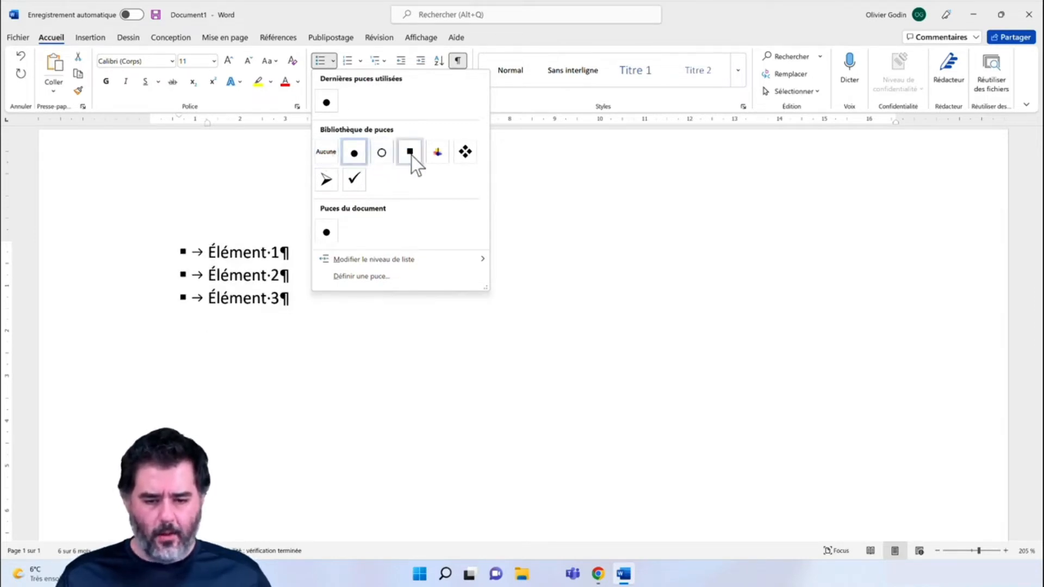
left_click(465, 152)
left_click(338, 267)
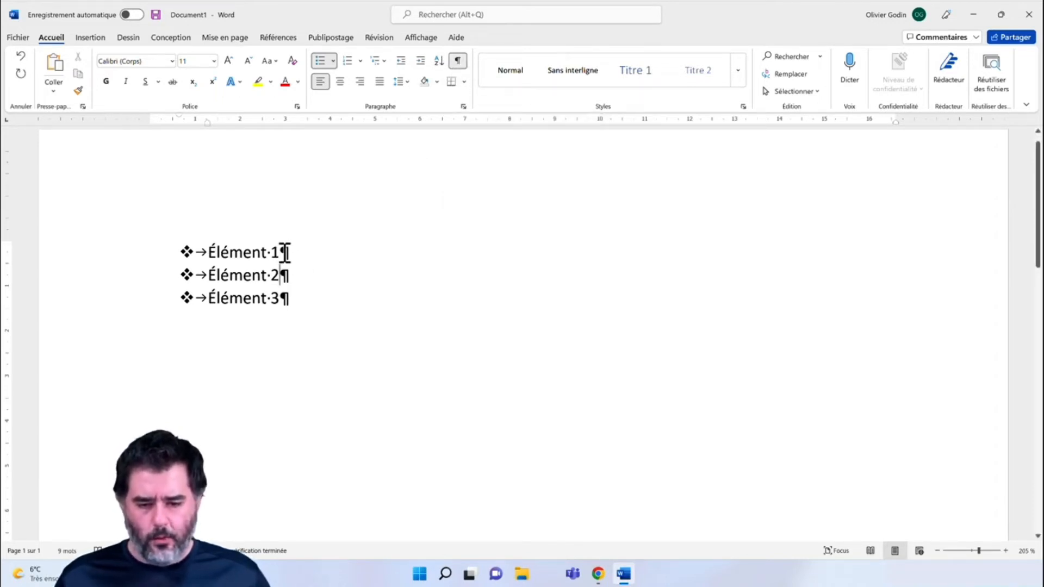
Hide the formatting marks and show them again.
left_click(457, 59)
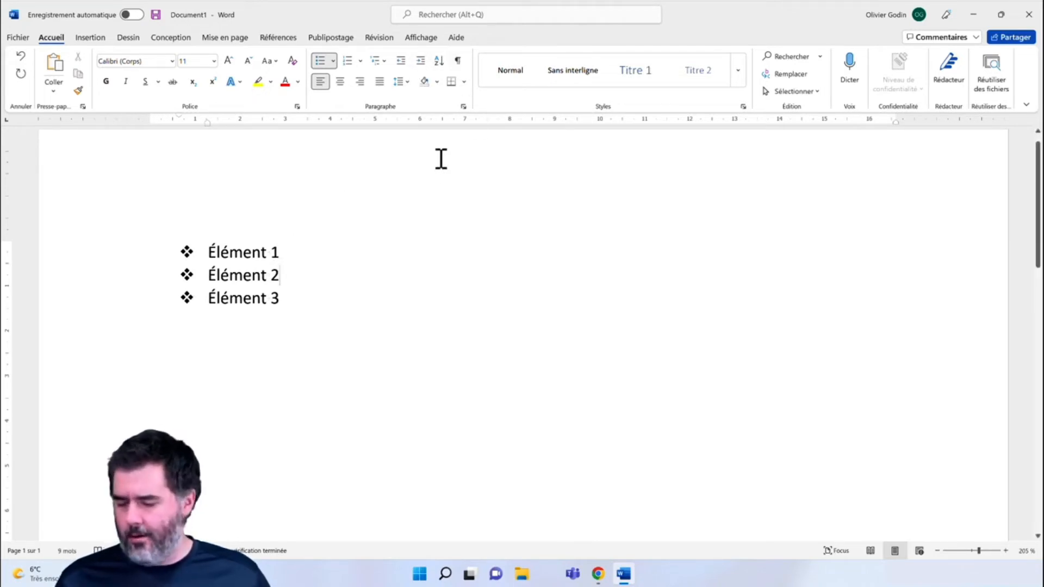
left_click(458, 59)
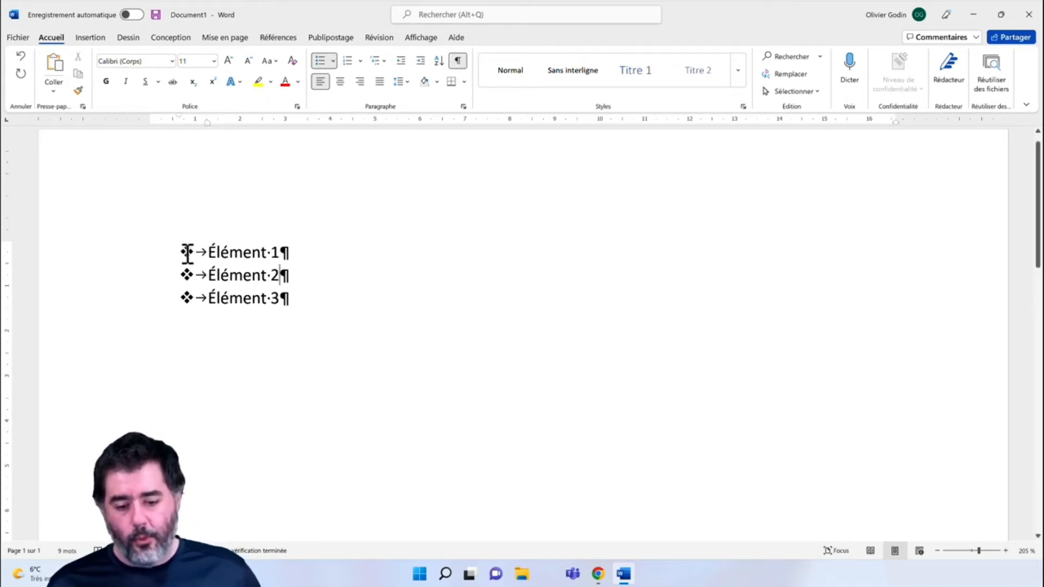
Convert the whole three-item bulleted list to numbering, using the 1. 2. 3. format from the numbering library.
triple_click(160, 235)
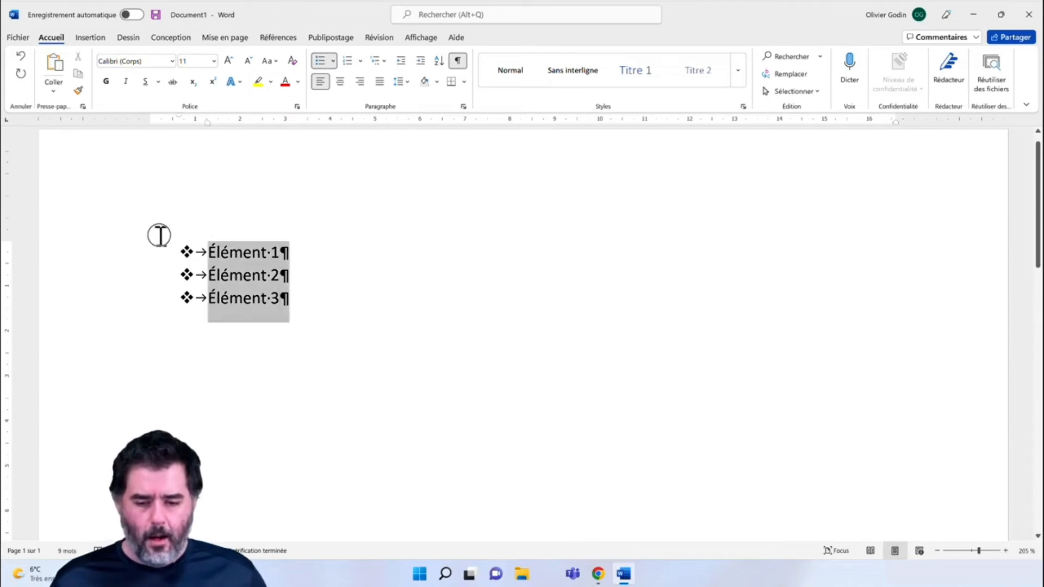
left_click(348, 61)
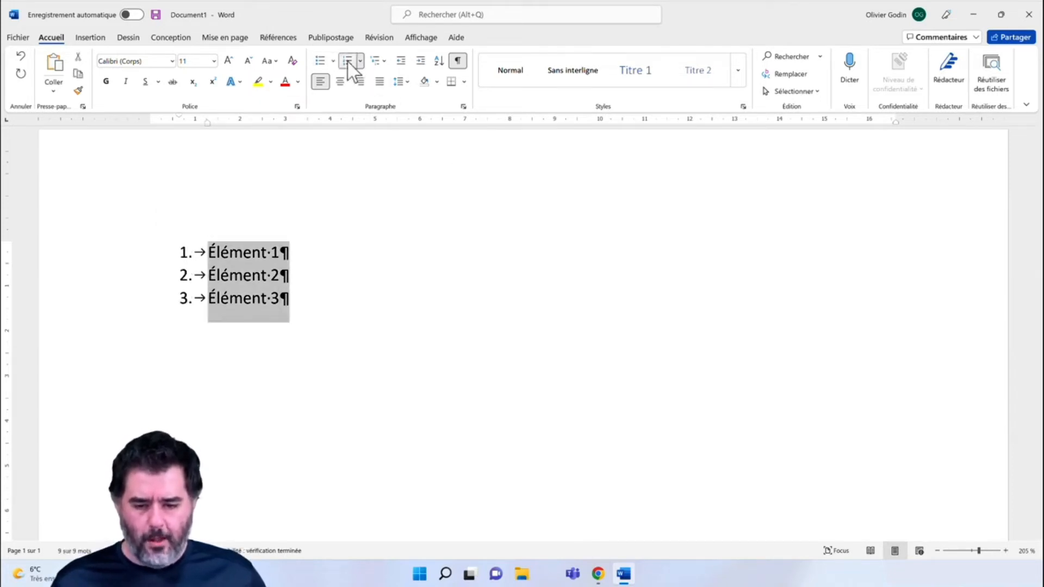
left_click(364, 65)
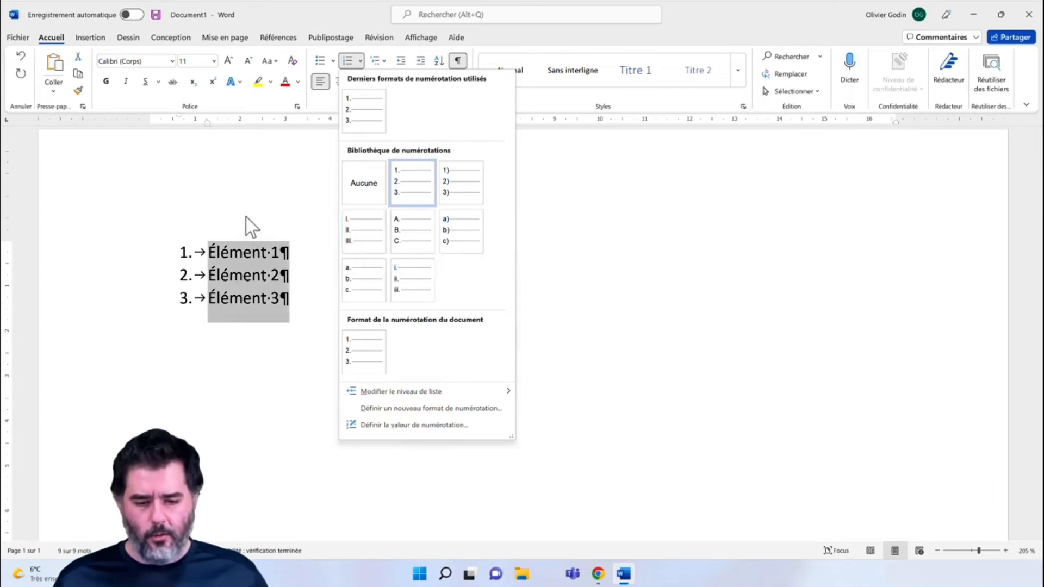
left_click(420, 188)
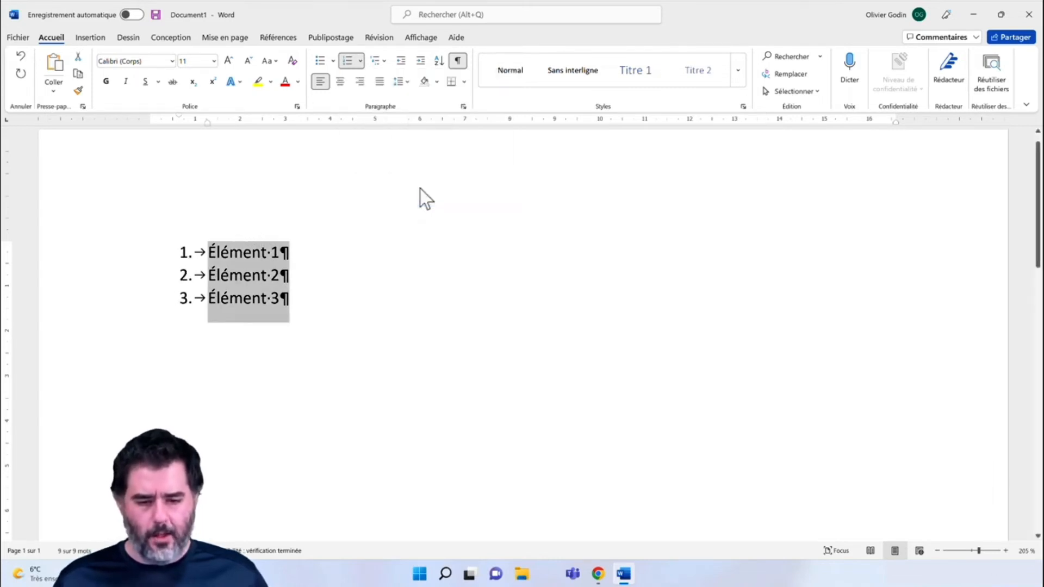
End the list after "Élément 3", write "Allô, je m'appelle" plus the author's first name and a period below it, and start a new paragraph.
left_click(310, 300)
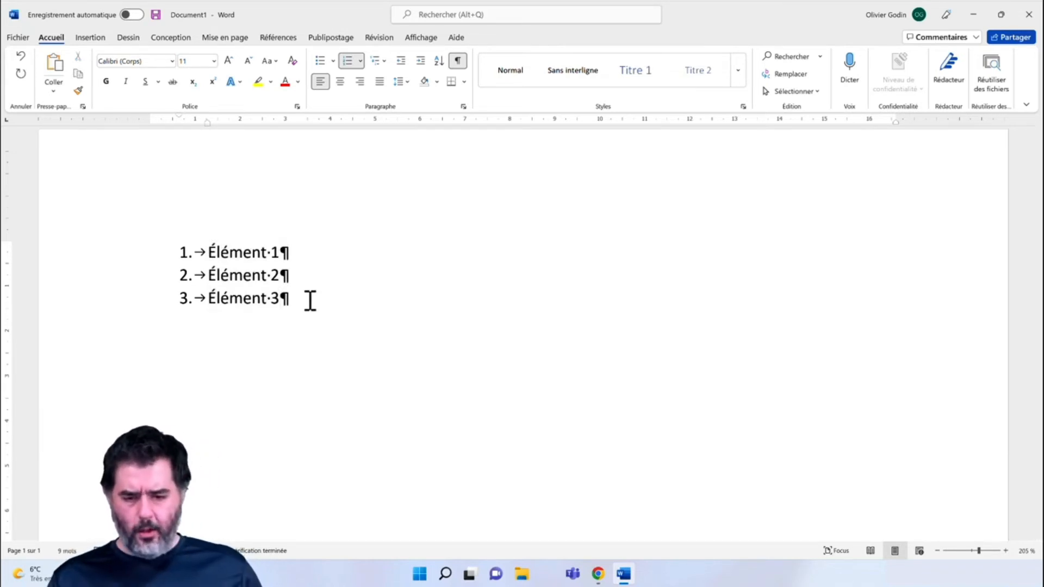
key("Return")
key("Return")
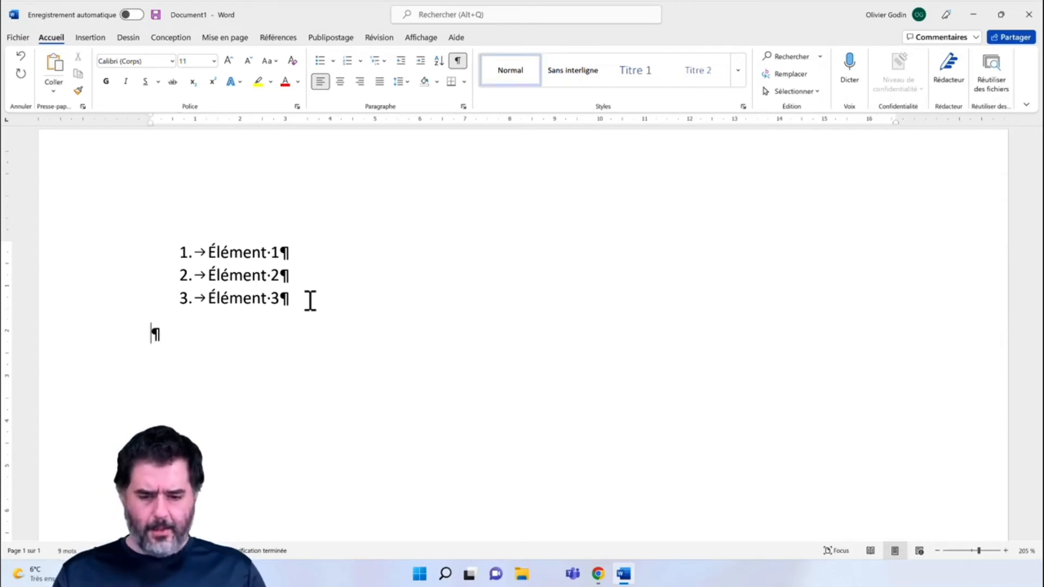
type("Allô, j")
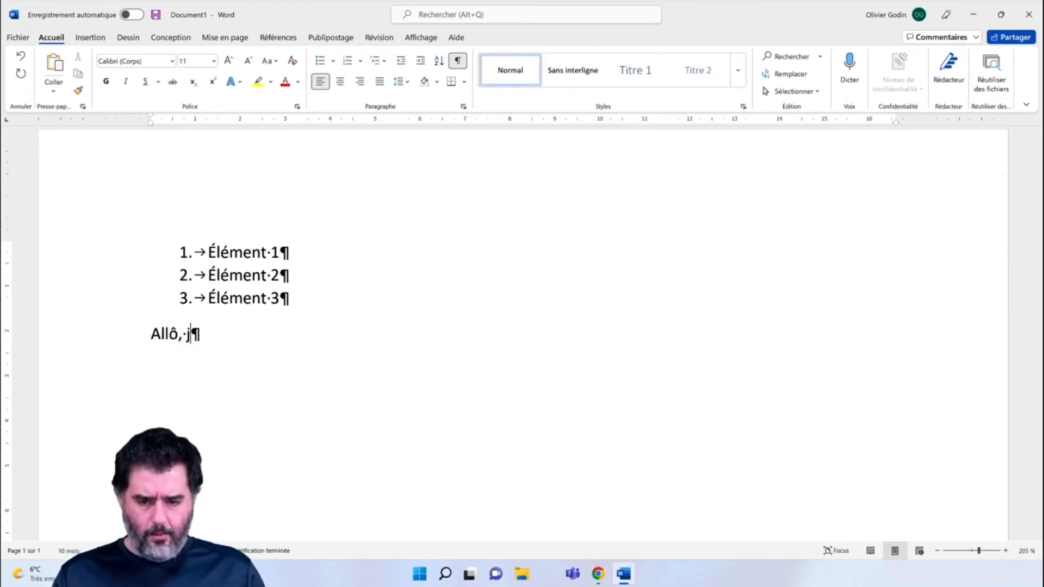
type("e m'appelle Olivier.")
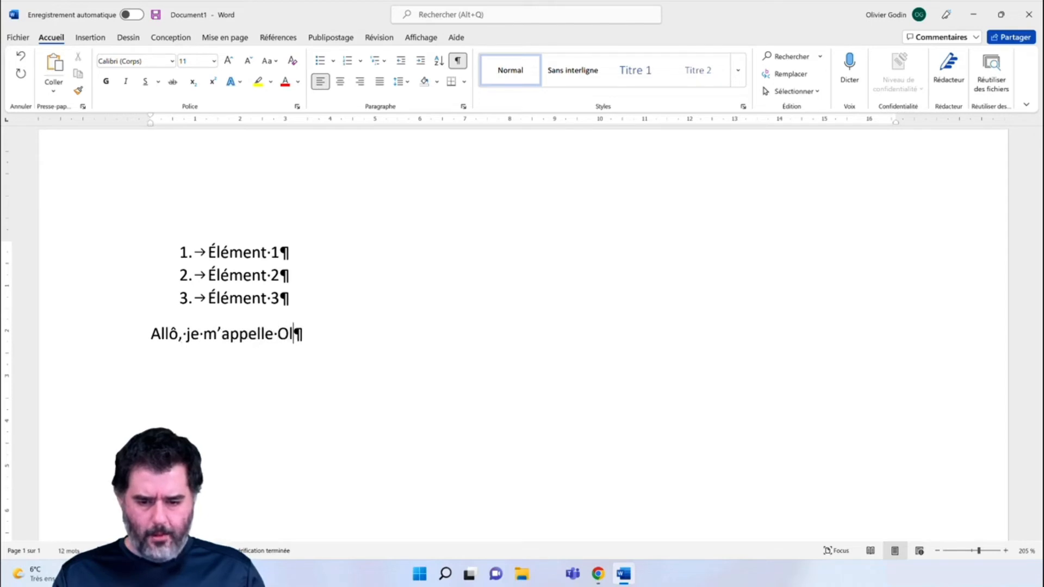
key("Return")
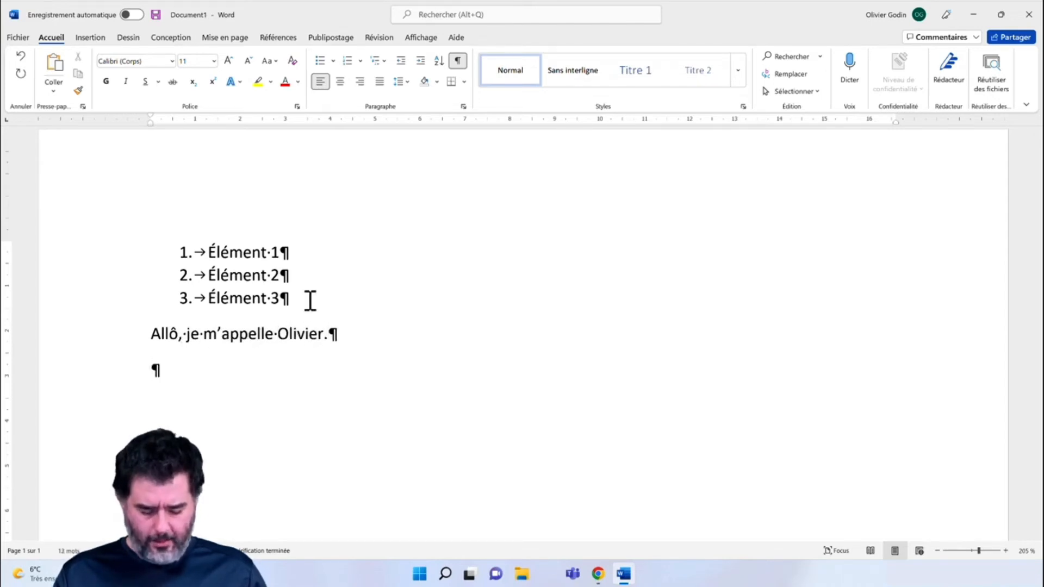
Write "Élément 4" and "Élément 5" as separate paragraphs below the sentence and apply 1. 2. 3. numbering to both.
type("Élément 4")
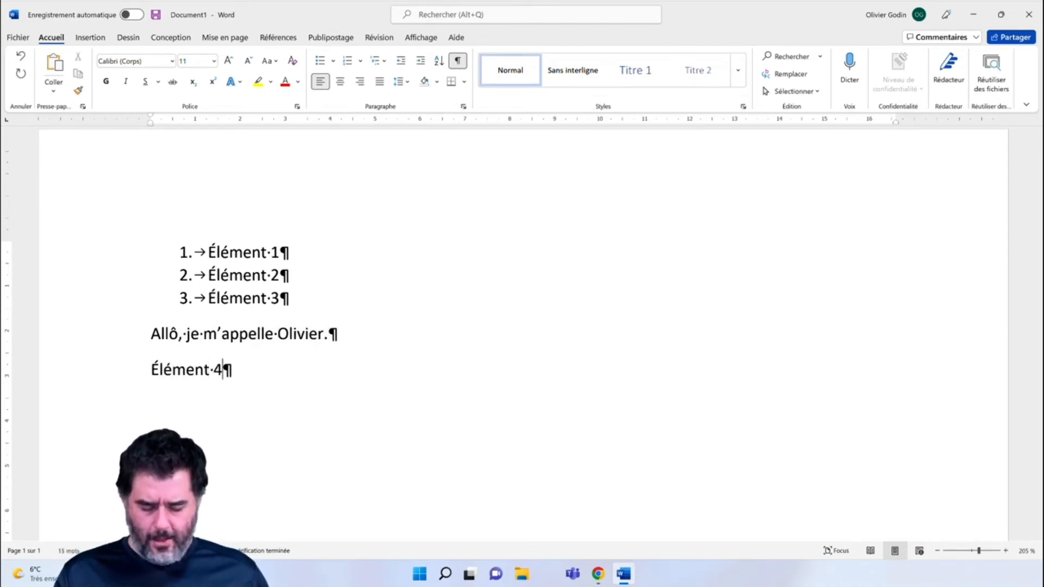
type(" Élément 5")
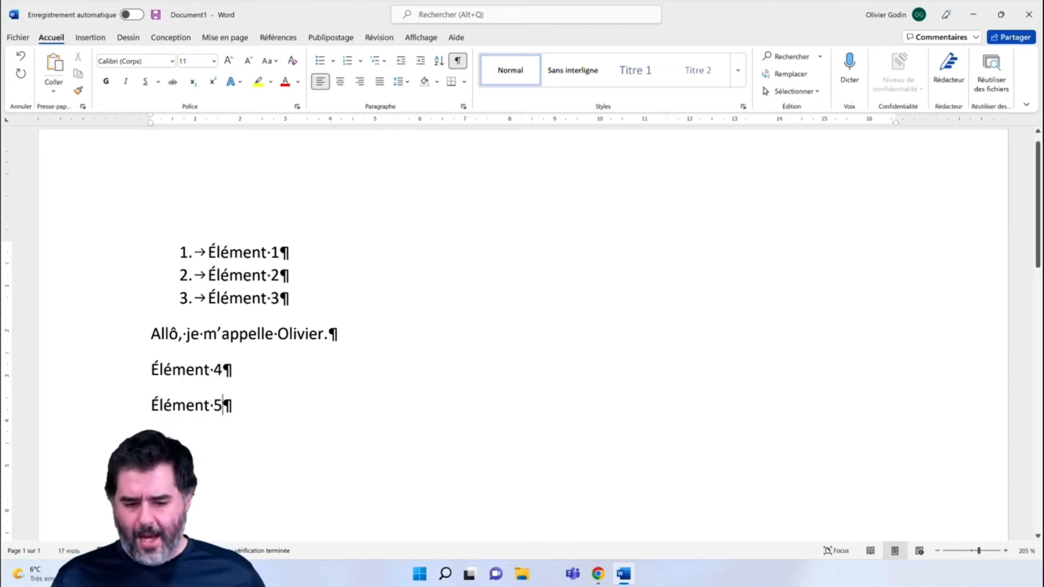
left_click(244, 407)
left_click_drag(243, 407, 128, 368)
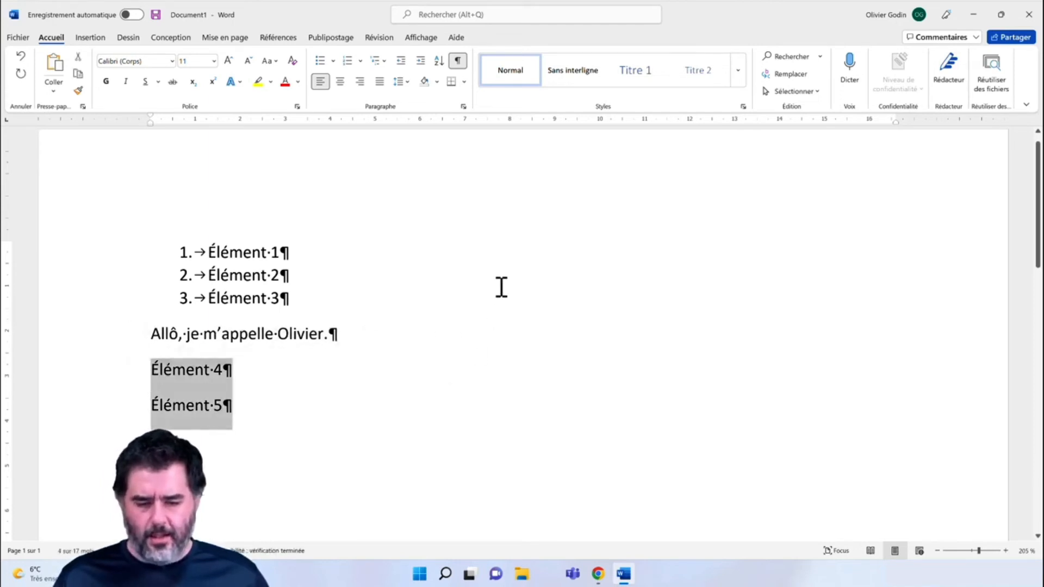
left_click(348, 61)
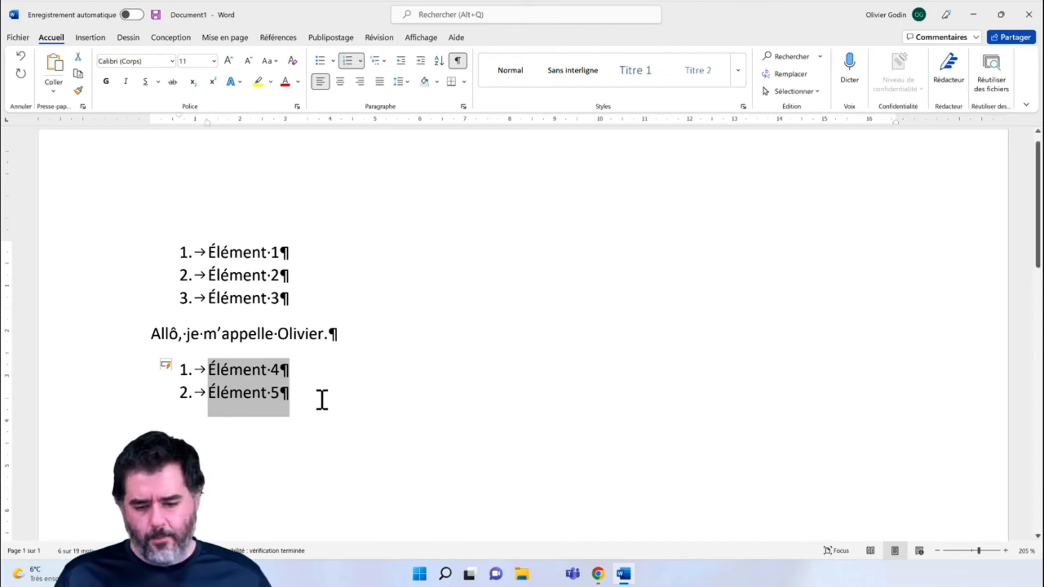
Continue the numbering of "Élément 4" and "Élément 5" from the first list as 4. and 5., and deselect them.
left_click(175, 374)
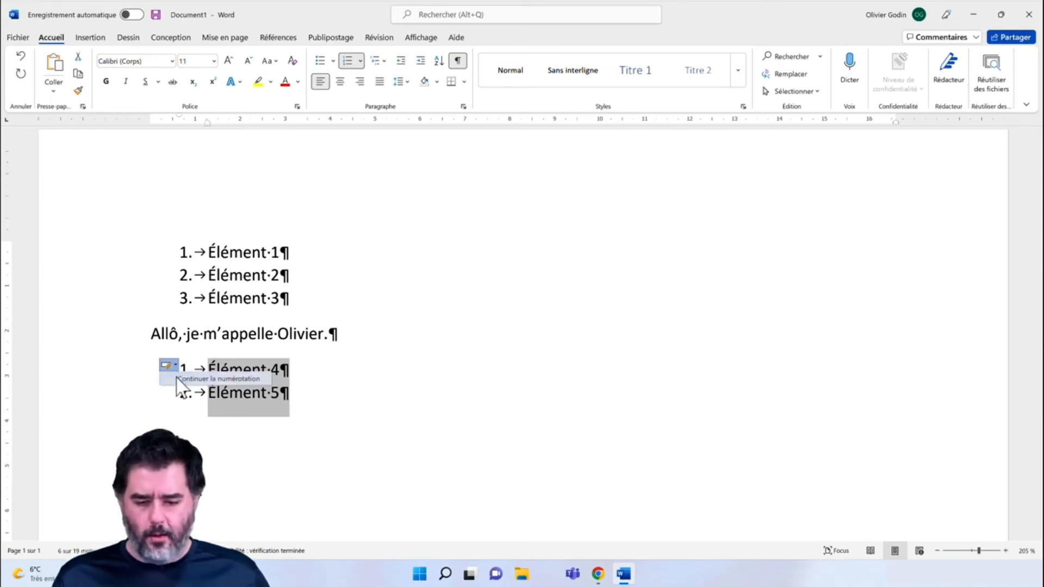
left_click(204, 381)
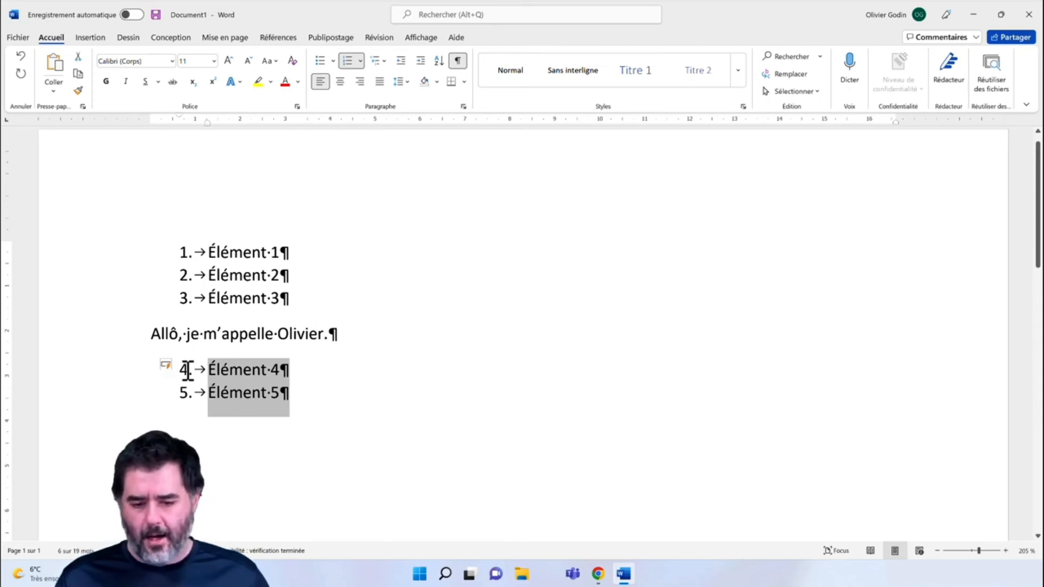
left_click(321, 404)
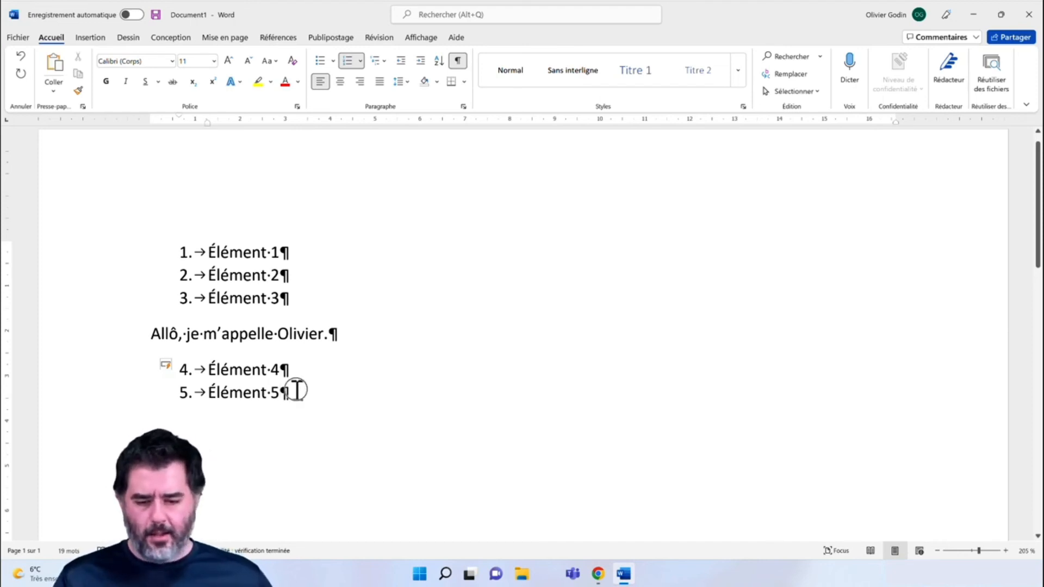
left_click_drag(296, 390, 100, 261)
left_click(328, 56)
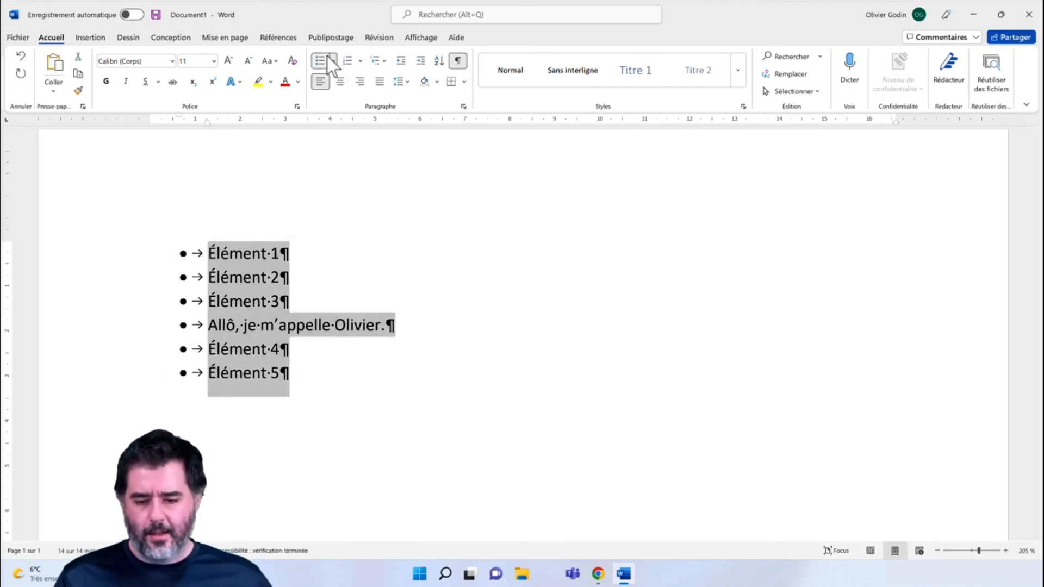
key("ctrl+z")
left_click(268, 297)
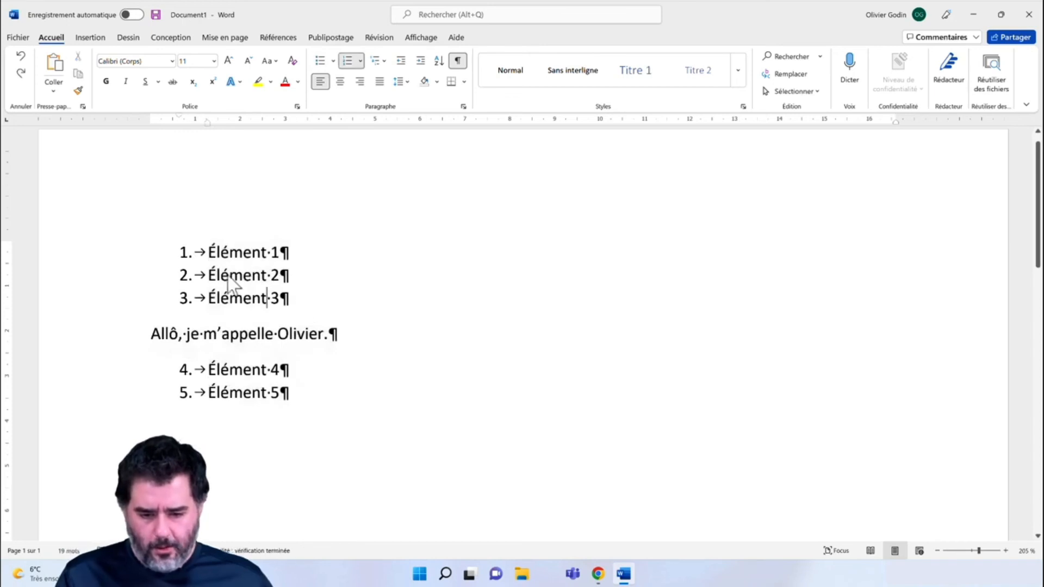
Convert the list of Élément 1 to 3 and the list of Élément 4 and 5 separately to round bullets.
left_click_drag(331, 298, 170, 252)
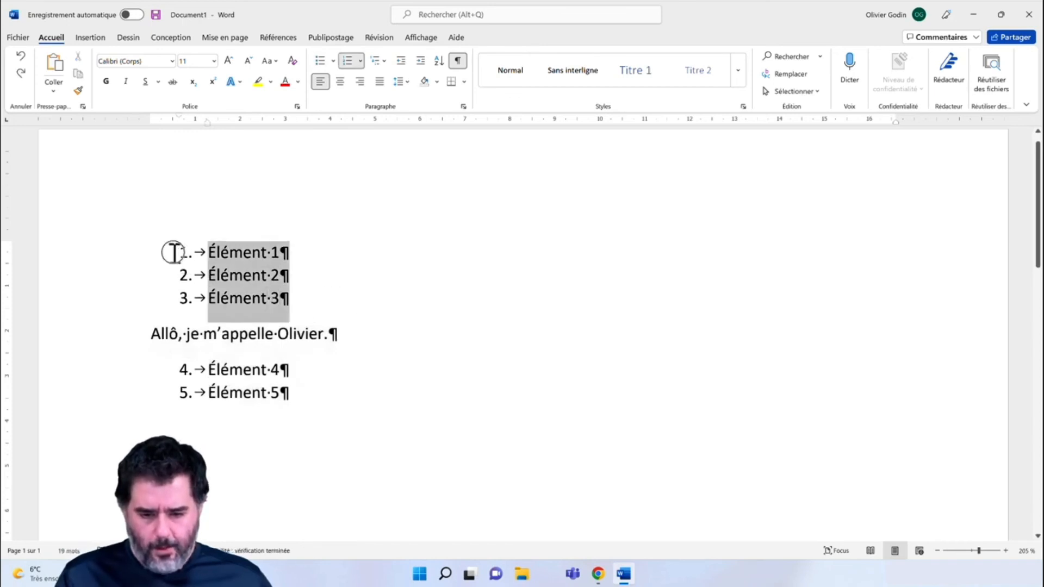
left_click(319, 60)
left_click_drag(297, 399, 187, 373)
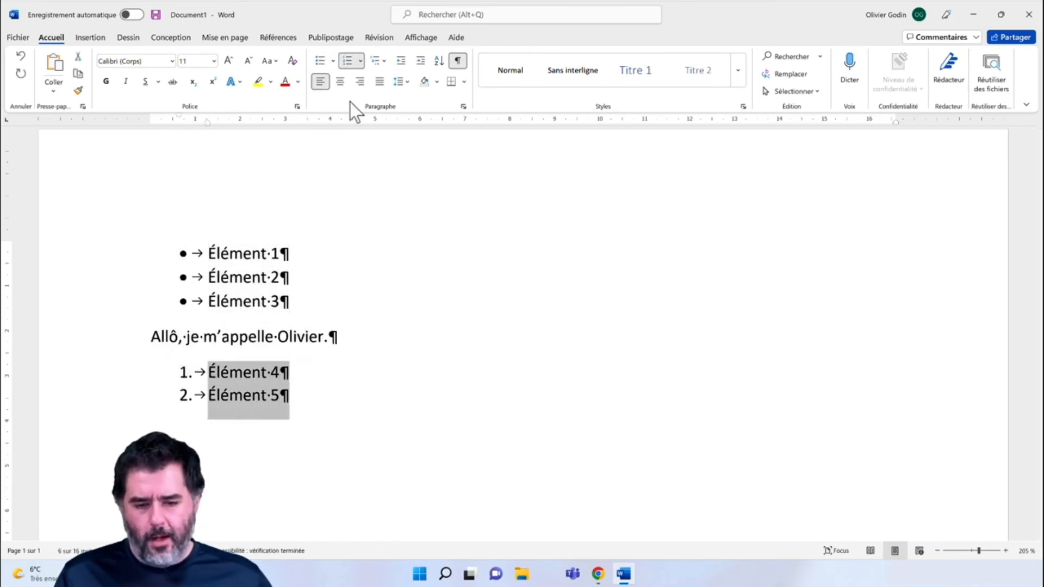
left_click(320, 61)
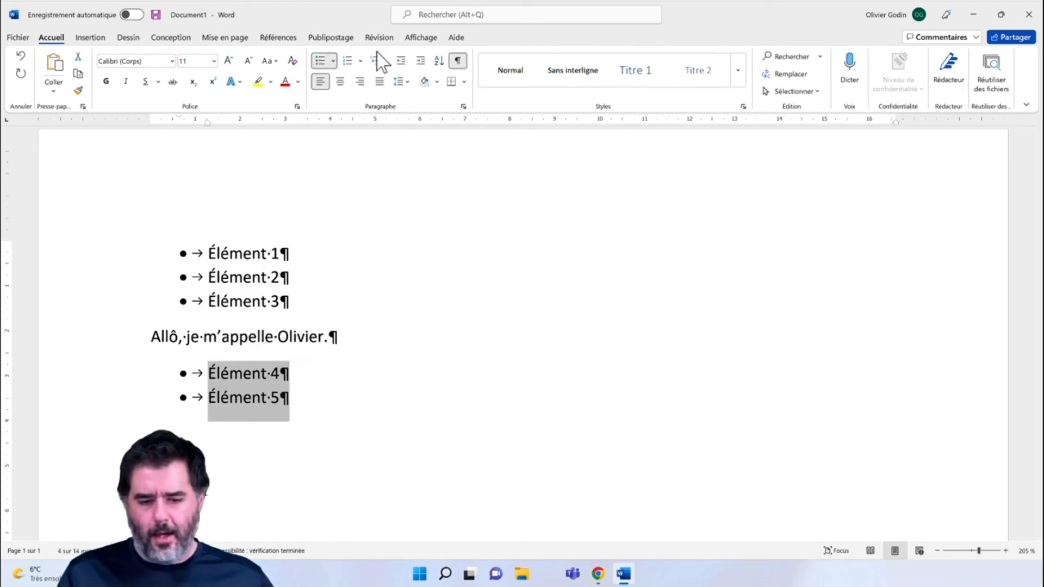
Convert both bulleted lists to numbering and continue the second list's numbers from the first, as 4. and 5.
left_click(348, 60)
left_click_drag(305, 298, 184, 252)
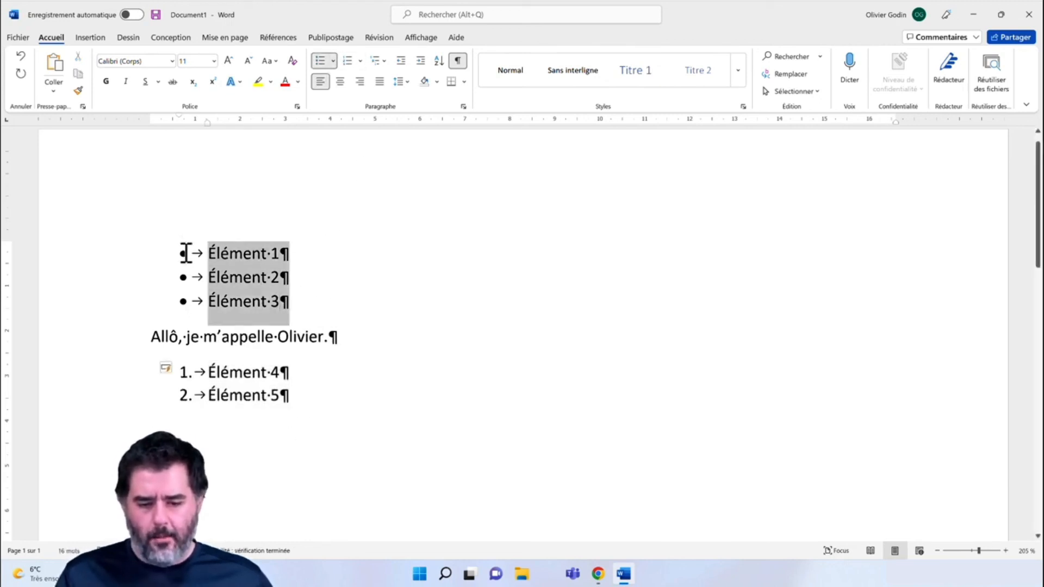
left_click(348, 62)
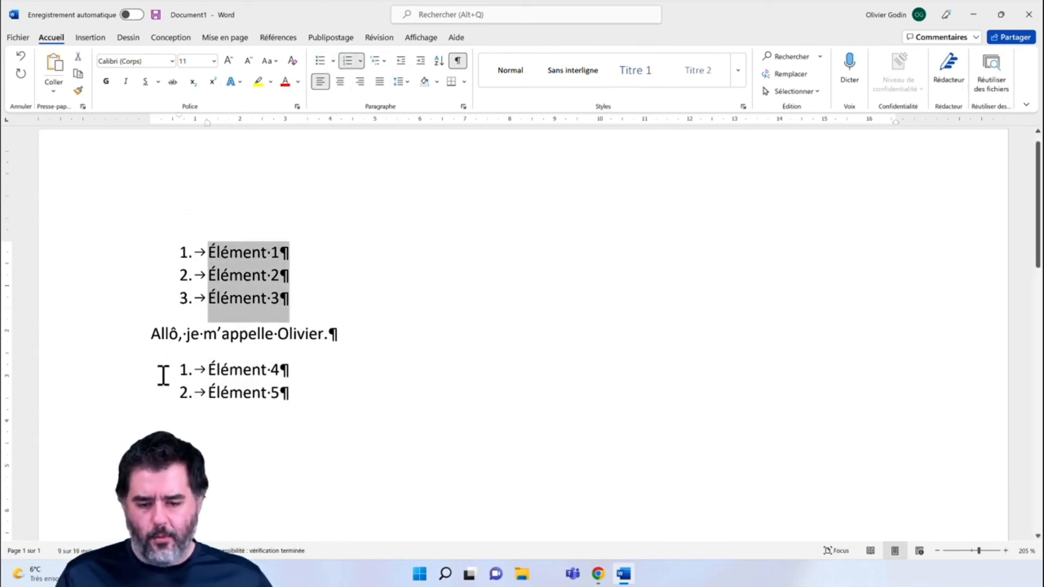
left_click(209, 372)
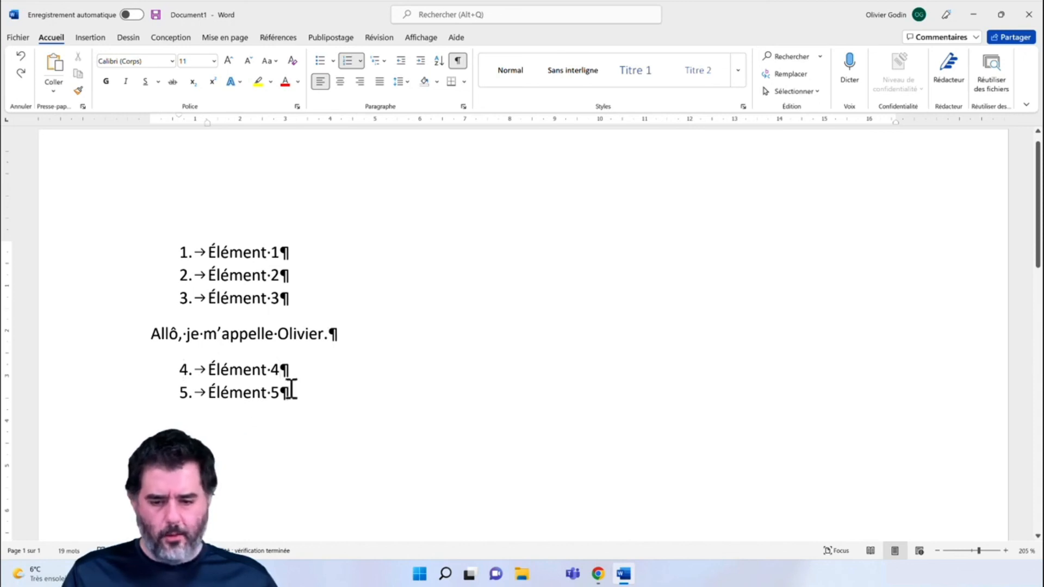
Remove the numbering from Élément 4 and 5 and from Élément 1 to 3.
left_click_drag(296, 393, 165, 373)
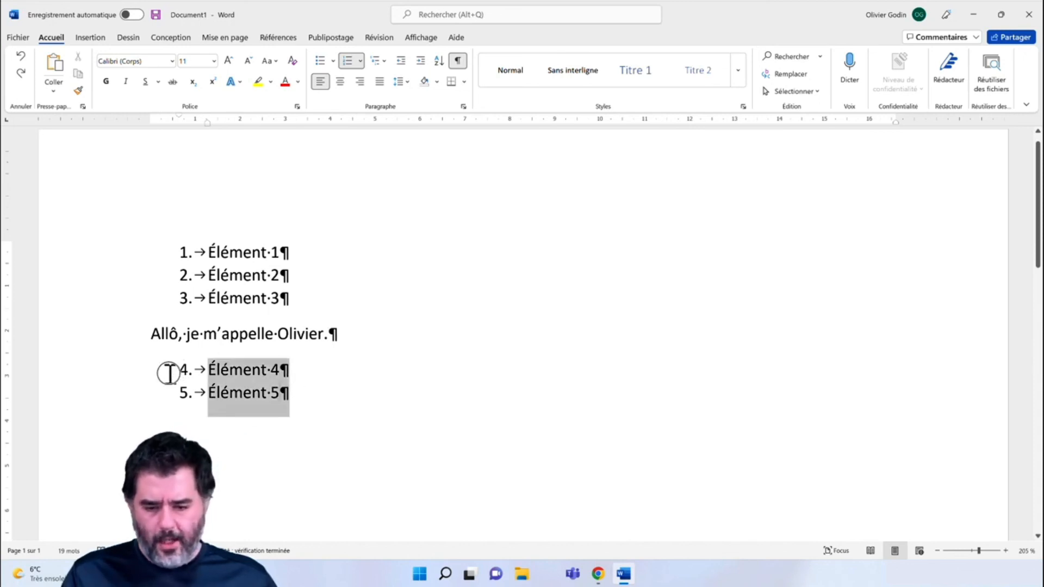
left_click(344, 62)
left_click_drag(299, 298, 146, 254)
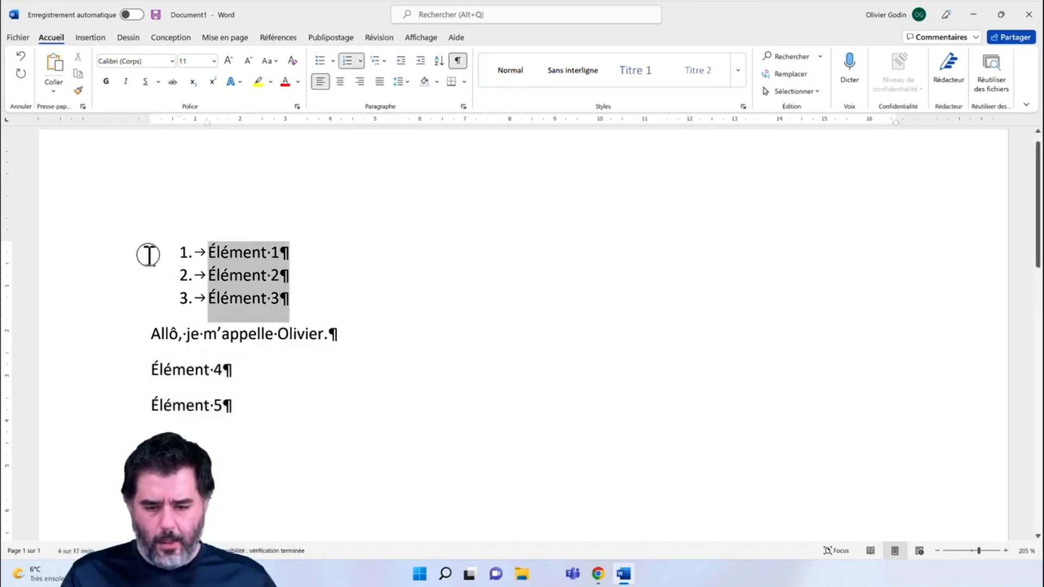
left_click(348, 61)
Apply numbering to Élément 1 to 3 and to Élément 4 and 5, continuing the second list from the first as 4. and 5.
left_click_drag(242, 327, 137, 259)
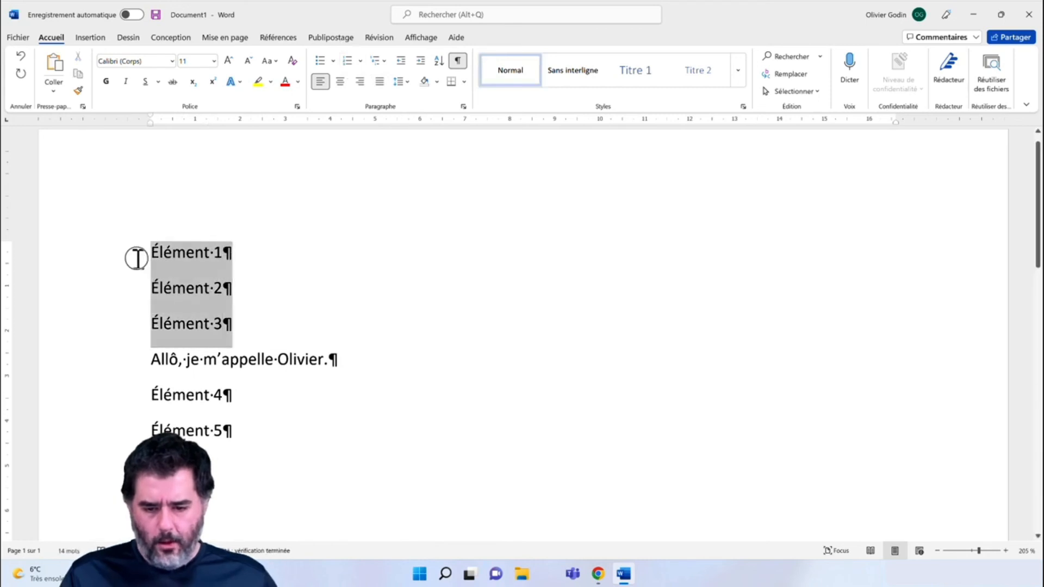
left_click(348, 62)
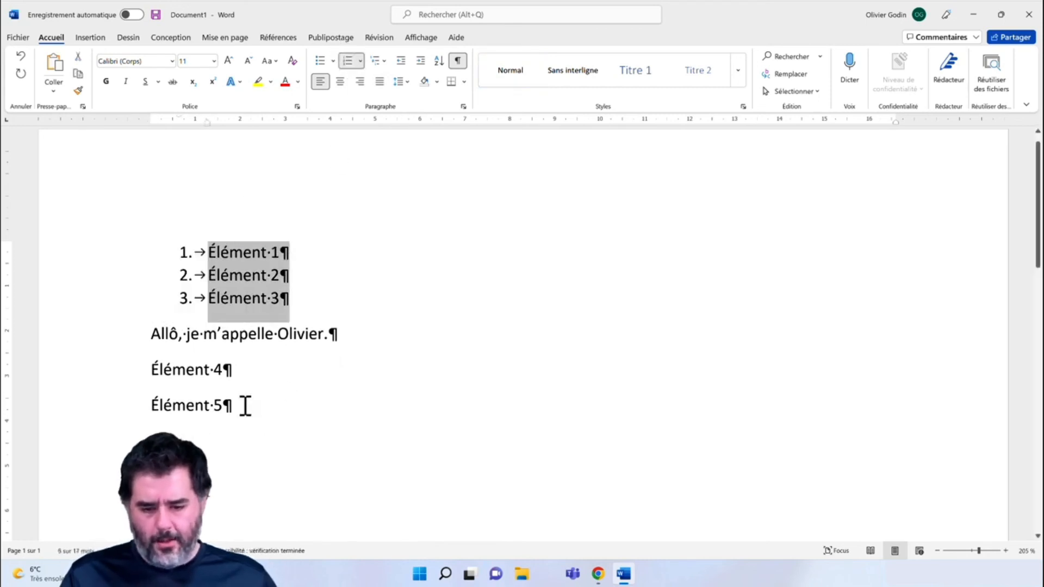
left_click_drag(245, 405, 145, 368)
left_click(348, 61)
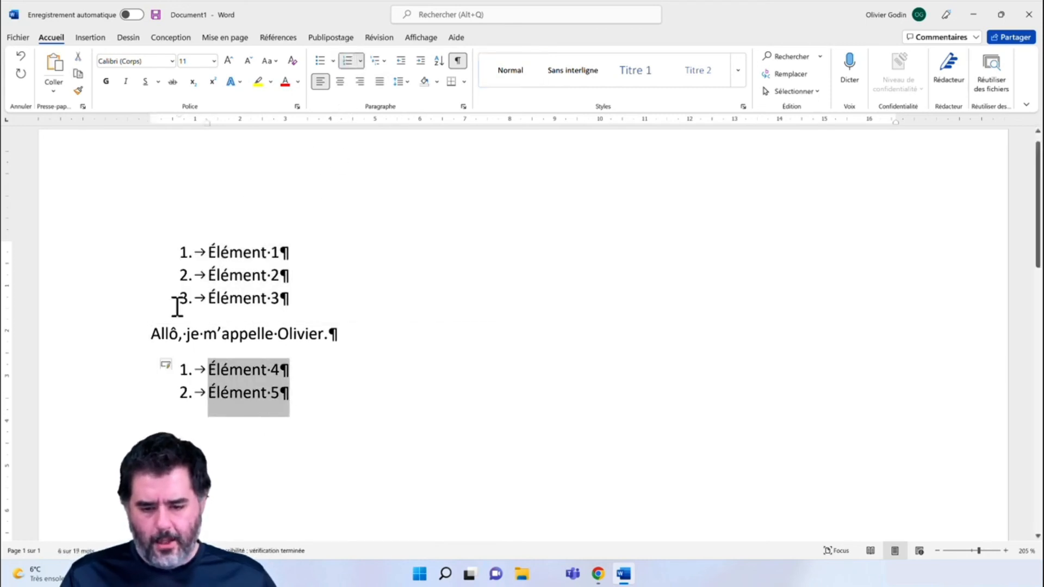
key("Left")
left_click(164, 365)
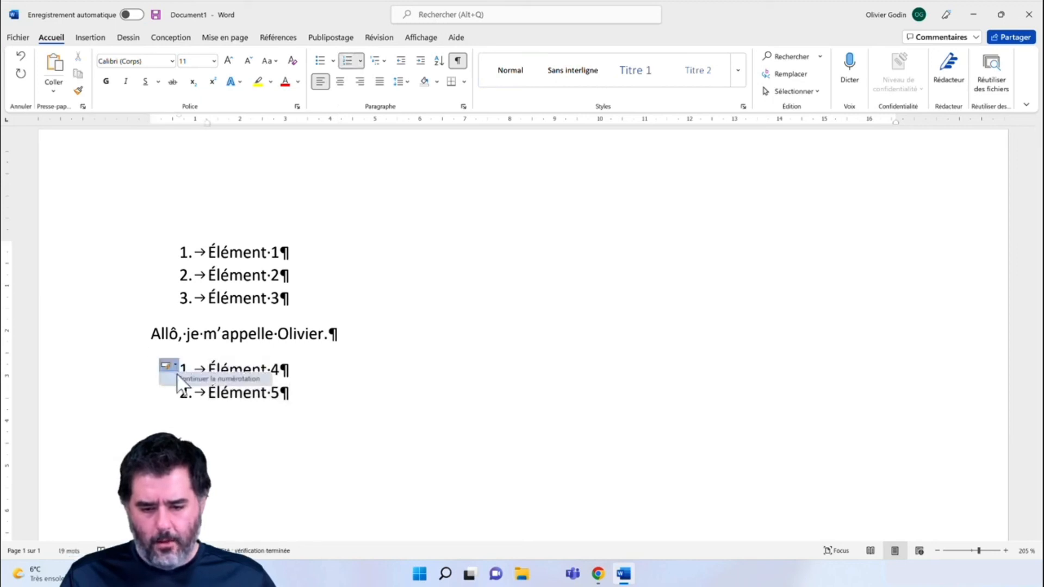
left_click(209, 378)
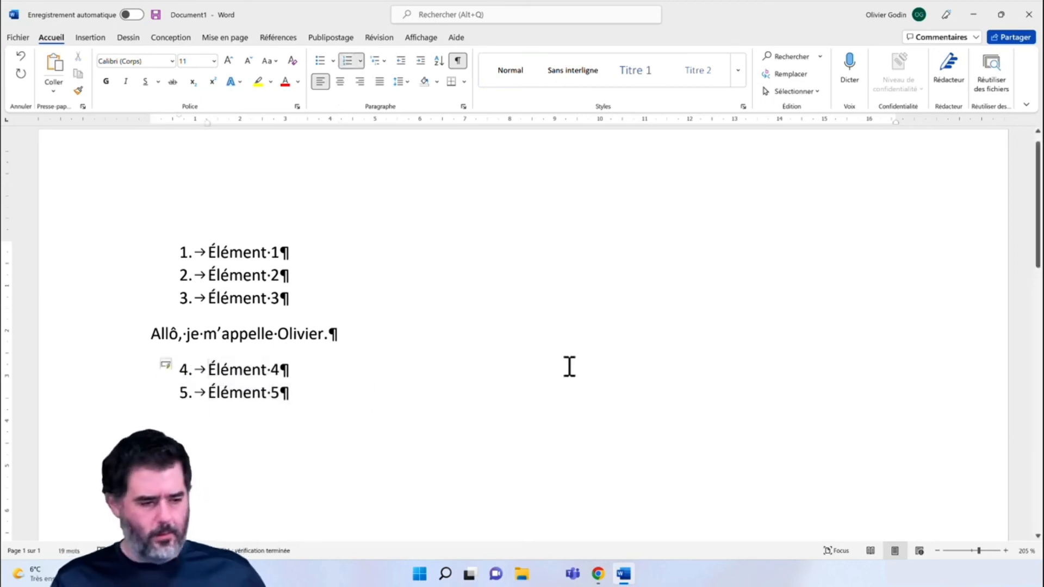